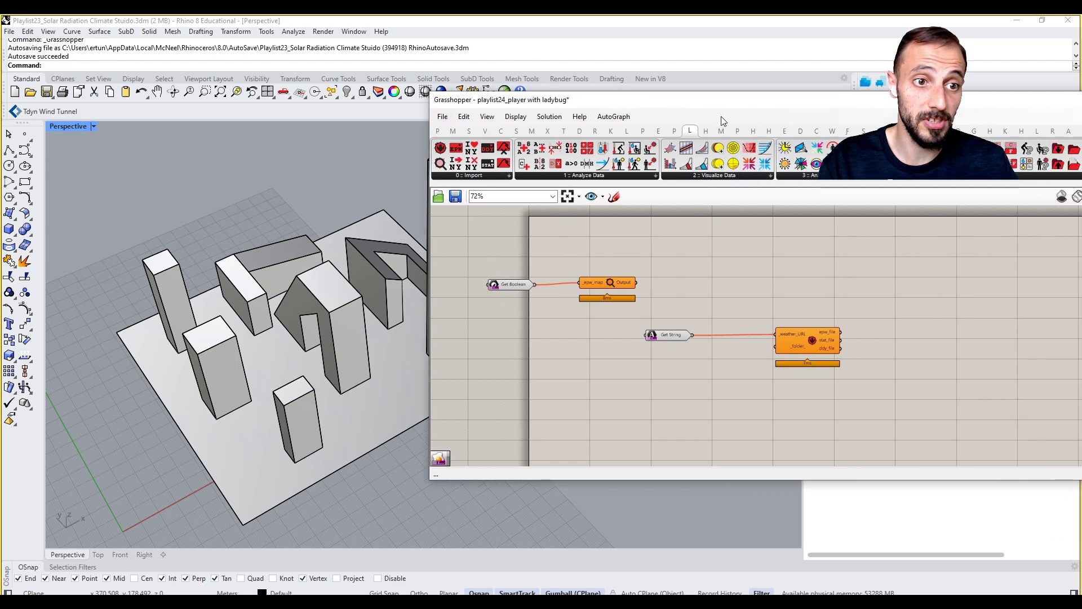
Add an LB Incident Radiation component to the canvas, down and across from the weather download component.
left_click(861, 181)
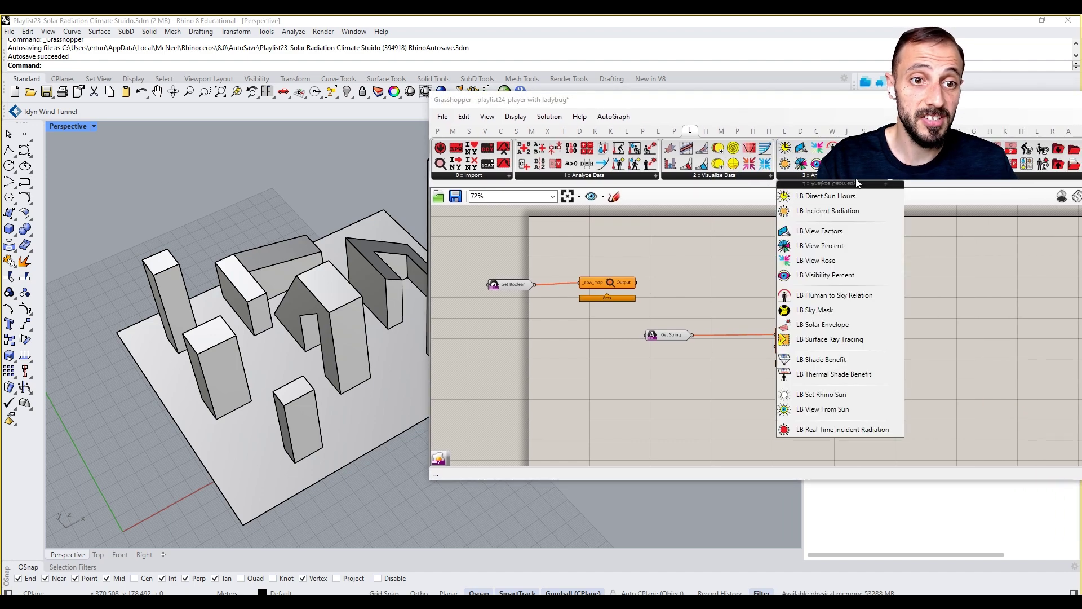
left_click(841, 211)
left_click(1006, 399)
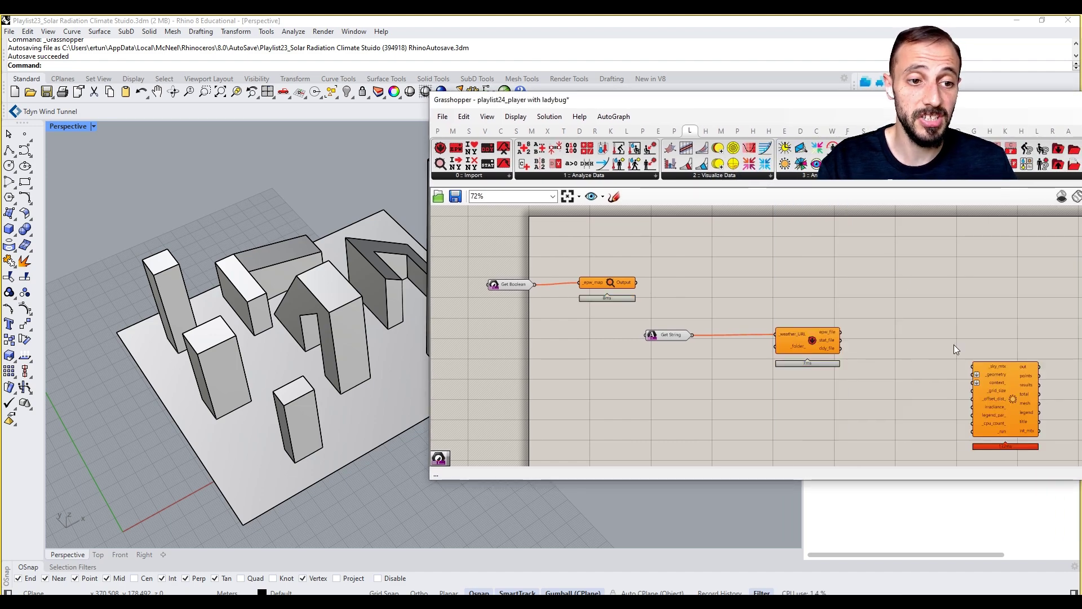
right_click_drag(971, 357, 875, 298)
left_click_drag(909, 330, 916, 340)
right_click_drag(836, 252, 891, 302)
left_click(891, 302)
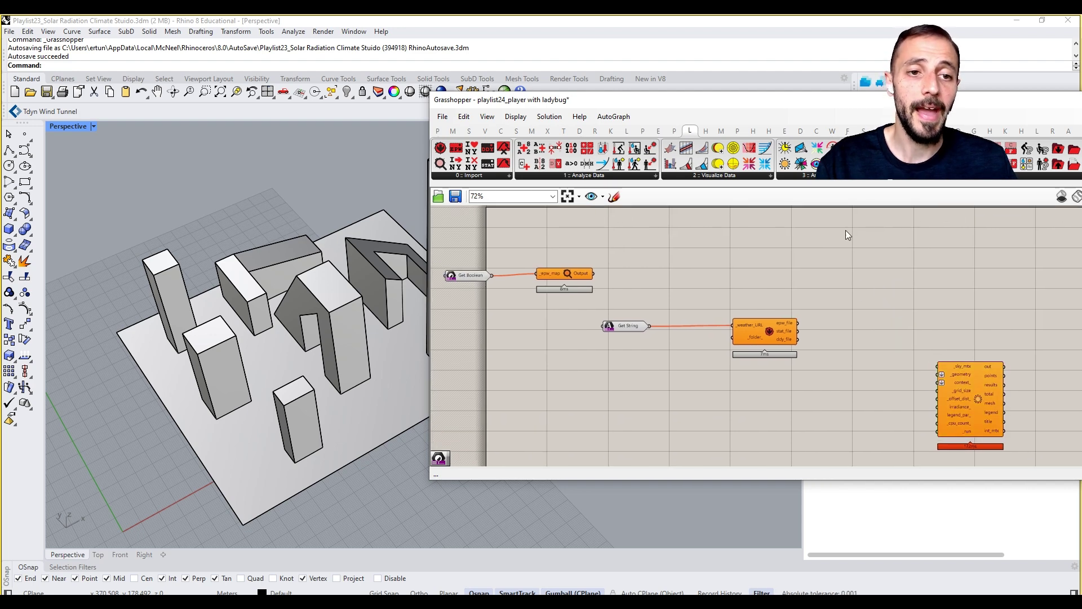
Add an LB Cumulative Sky Matrix component and arrange it beside the Incident Radiation component with space for the weather import.
left_click(716, 176)
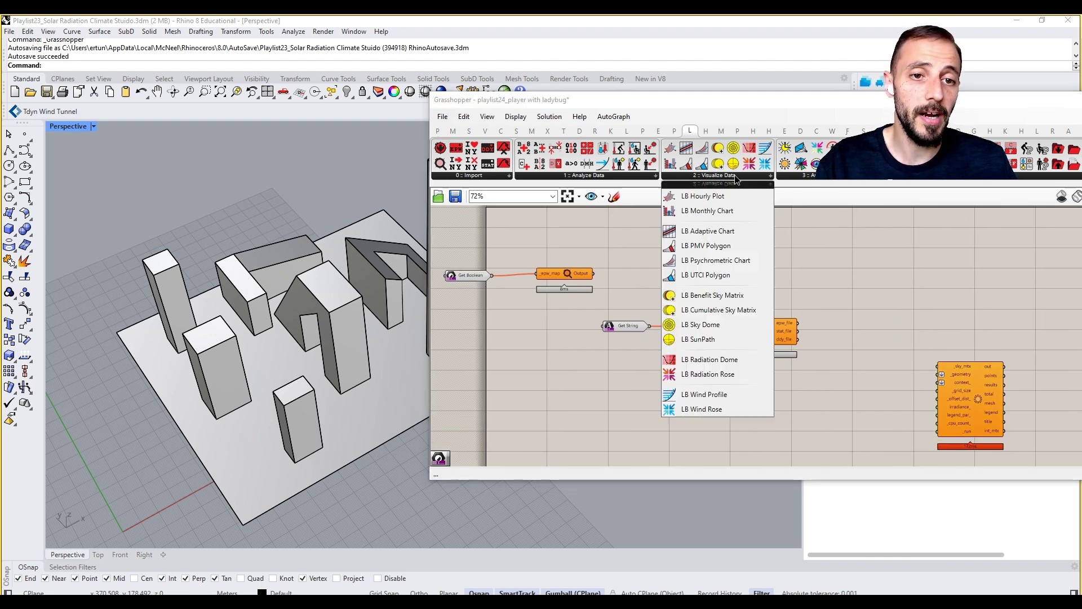
left_click(736, 324)
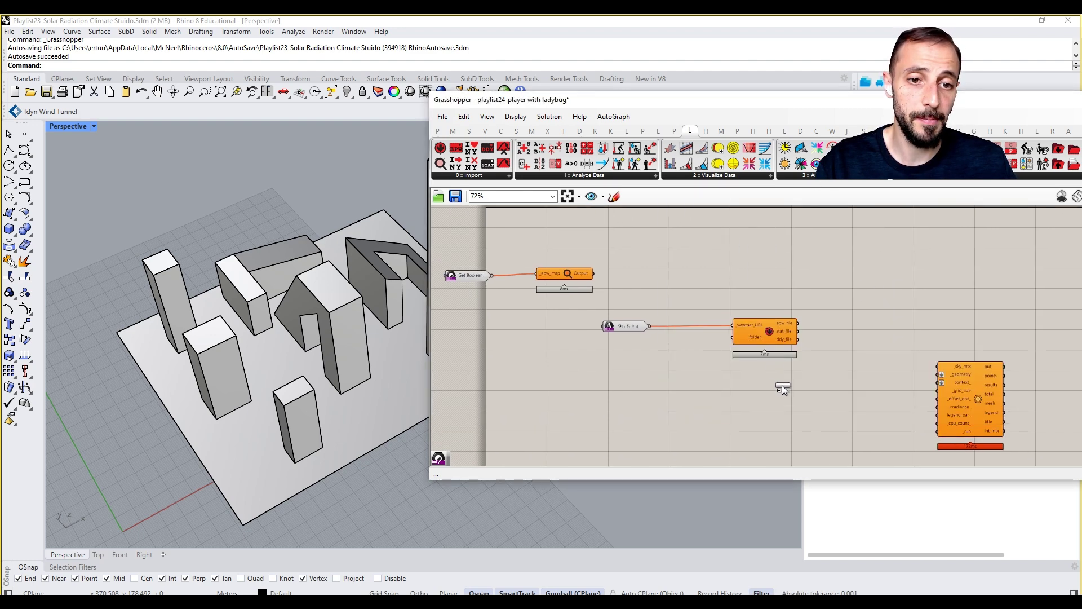
left_click(841, 391)
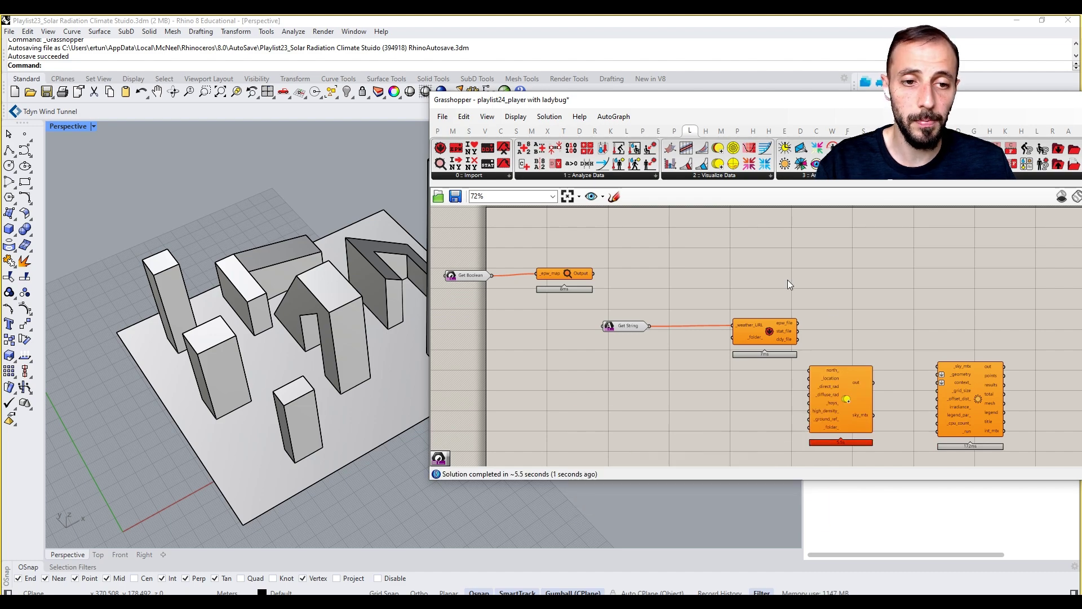
scroll(800, 267, "down", 4)
left_click_drag(795, 249, 539, 356)
left_click_drag(797, 321, 701, 307)
left_click(789, 348)
scroll(793, 349, "up", 1)
scroll(792, 350, "up", 1)
left_click_drag(883, 387, 888, 383)
left_click(806, 341)
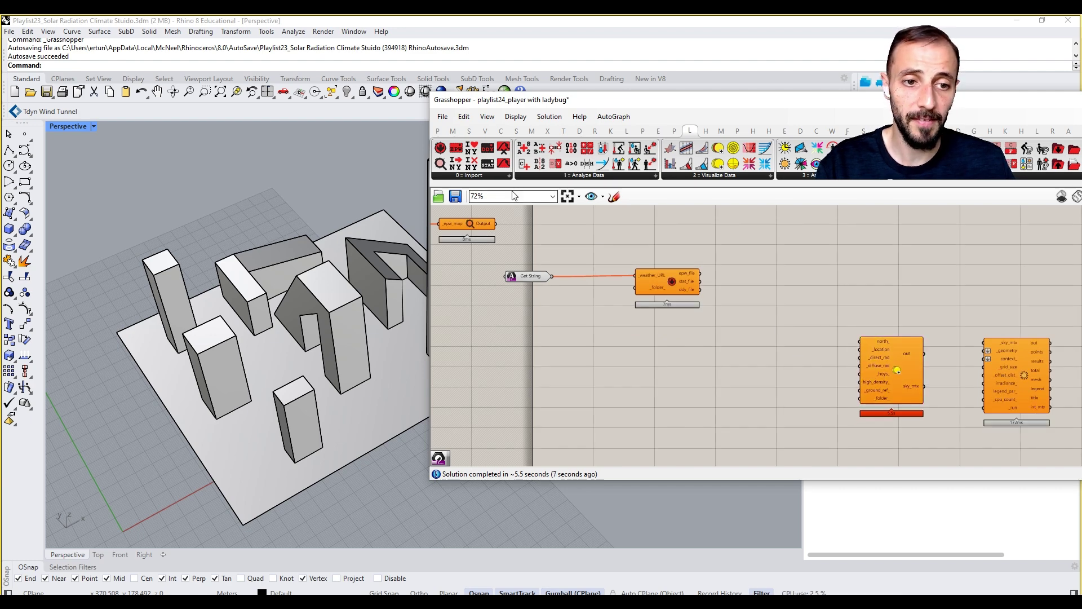
Add an LB Import EPW component and wire the weather download component's epw_file output to its _epw_file input.
left_click(491, 177)
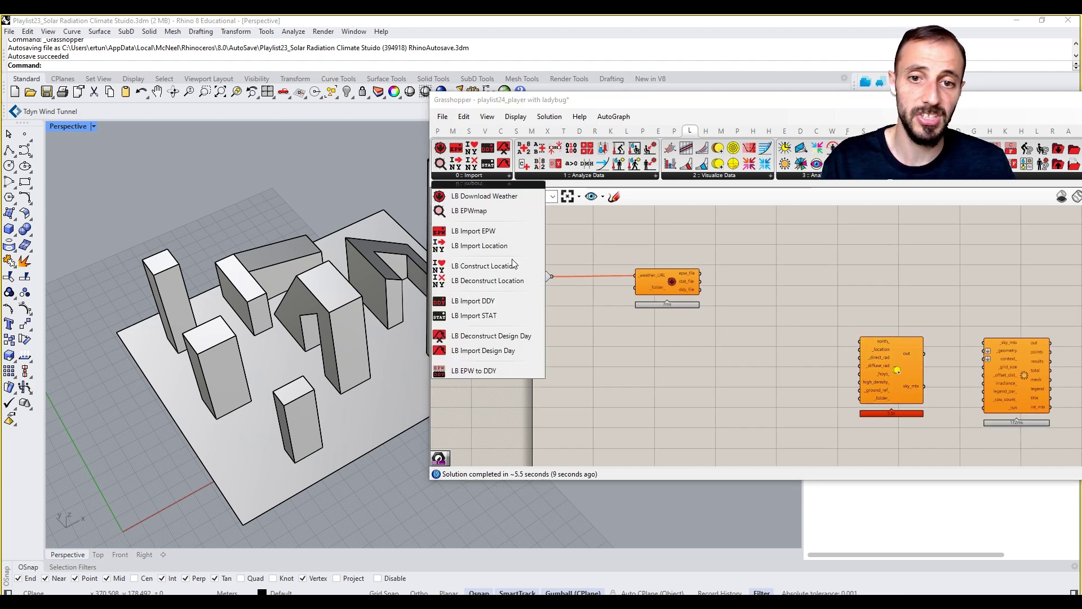
left_click(488, 231)
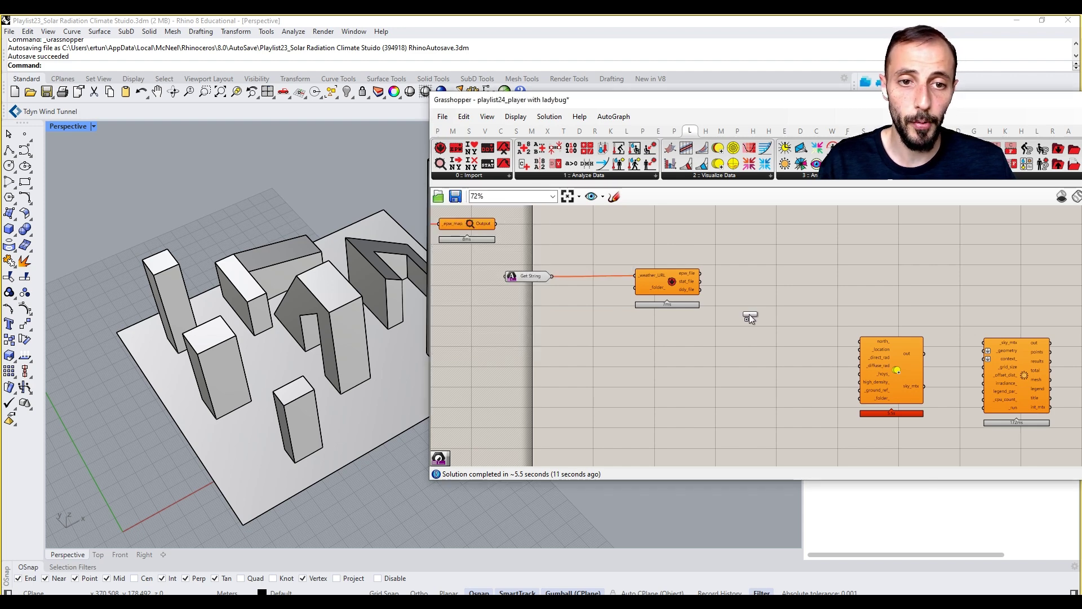
left_click(751, 317)
left_click_drag(700, 273, 745, 409)
Wire the EPW component's location, direct_normal_rad and diffuse_horizontal_rad outputs to the sky matrix's _location, _direct_rad and _diffuse_rad inputs.
left_click(810, 326)
scroll(773, 350, "up", 1)
left_click_drag(816, 338, 875, 349)
mouse_move(804, 381)
left_mouse_down()
mouse_move(863, 381)
mouse_move(875, 358)
mouse_move(818, 417)
left_mouse_up()
right_click_drag(850, 411, 791, 369)
left_click_drag(874, 340, 890, 377)
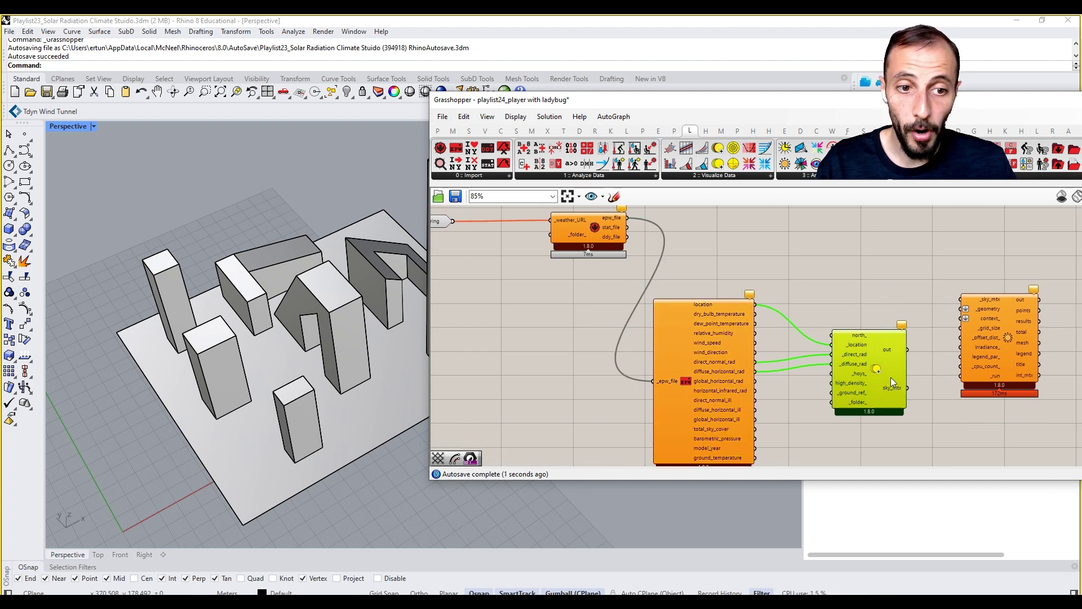
right_click_drag(878, 359, 859, 345)
left_click(841, 293)
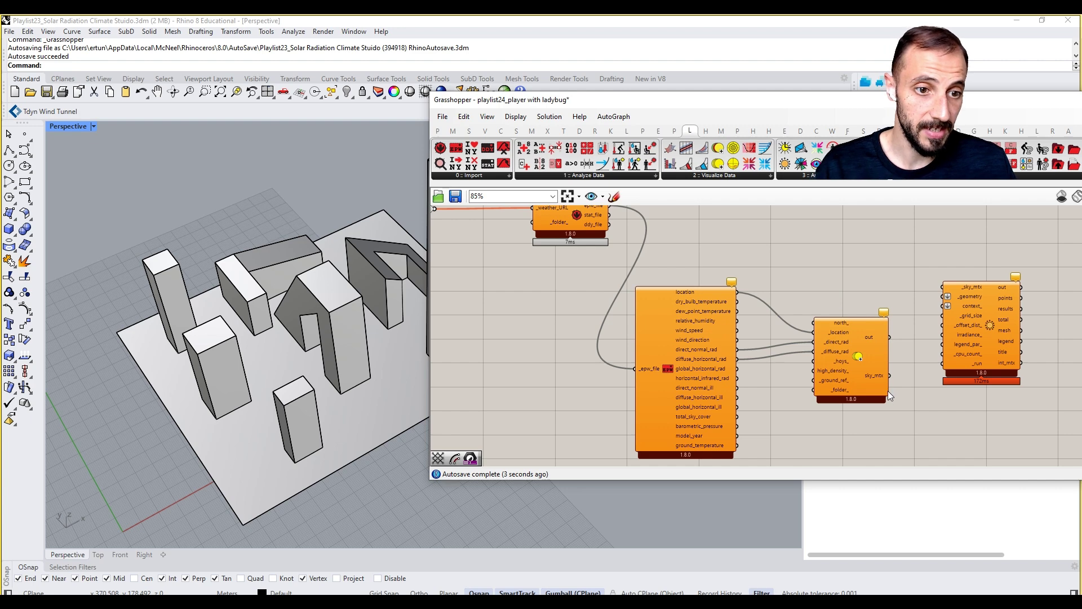
Wire the sky matrix's sky_mtx output to the Incident Radiation component's _sky_mtx input and shift the Import EPW component slightly lower.
left_click_drag(918, 329, 943, 287)
right_click_drag(773, 258, 759, 302)
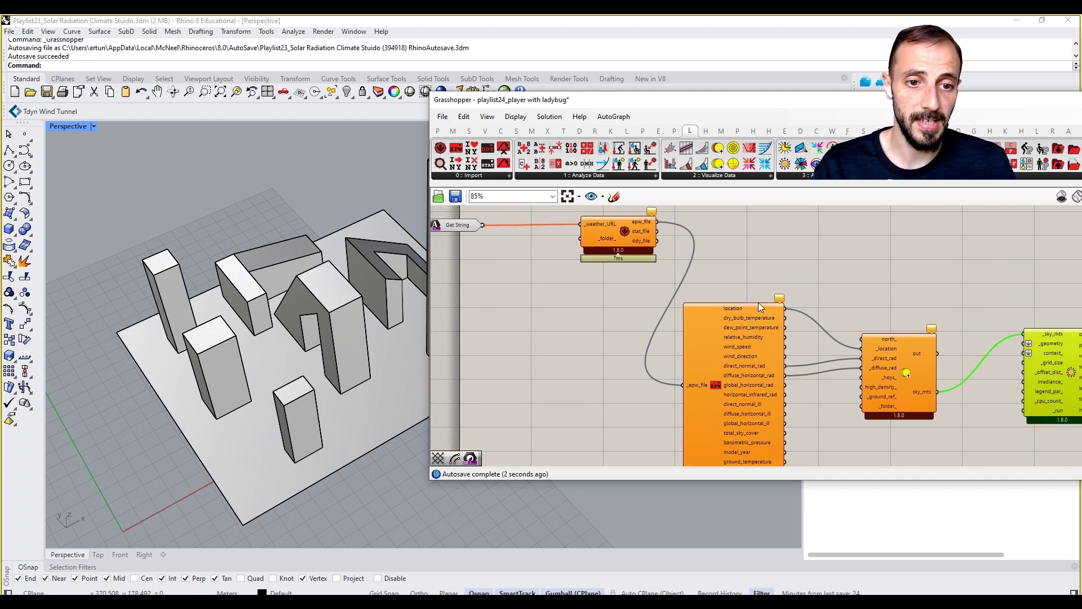
left_click_drag(752, 348, 742, 380)
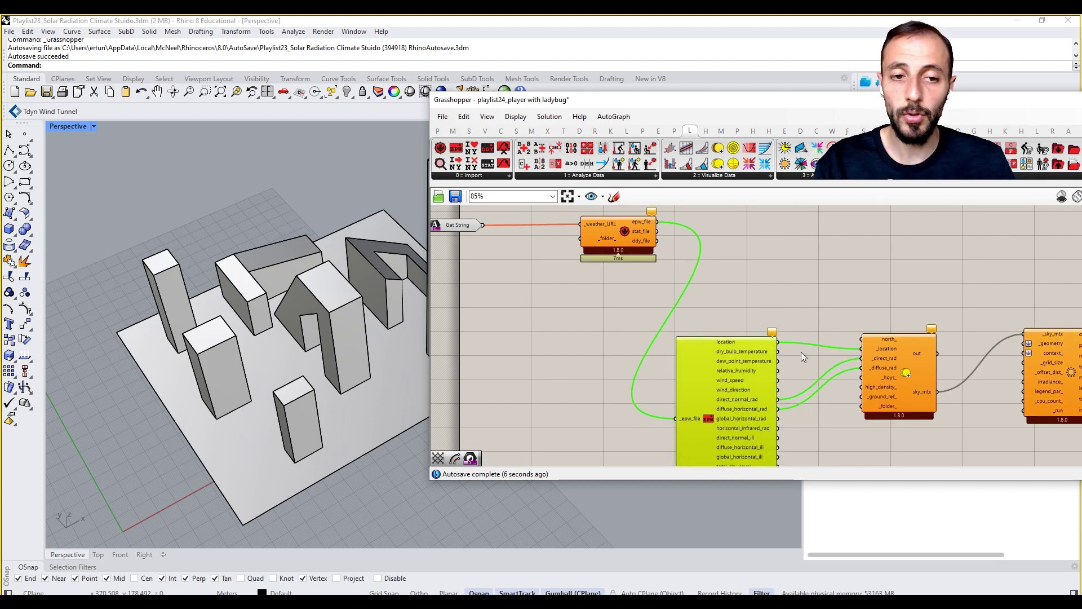
left_click(817, 300)
Add a Get Number contextual component above the Import EPW and sky matrix components.
left_click(437, 131)
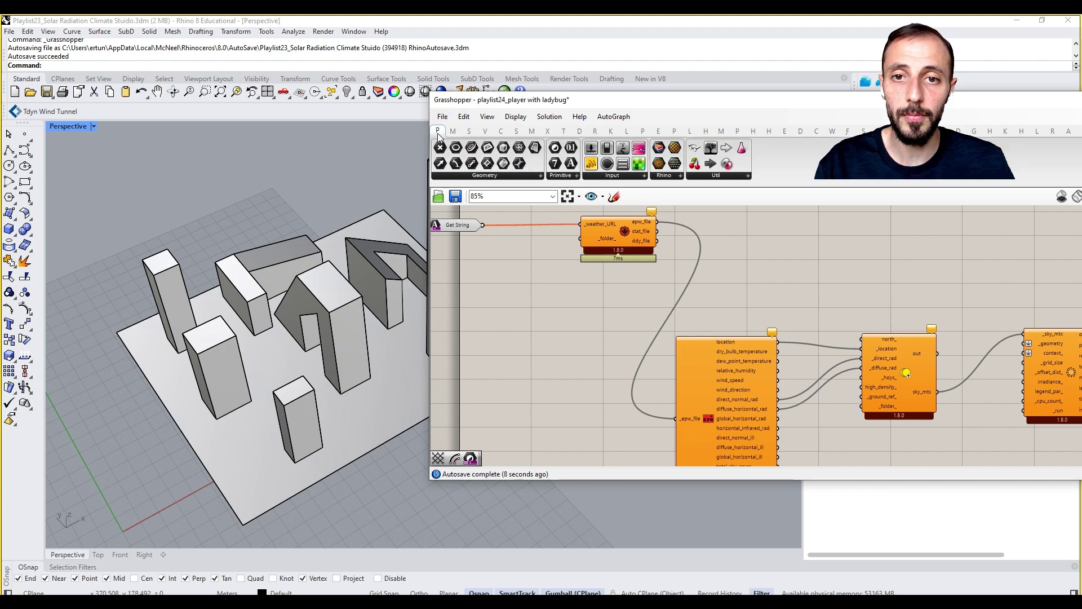
left_click(716, 176)
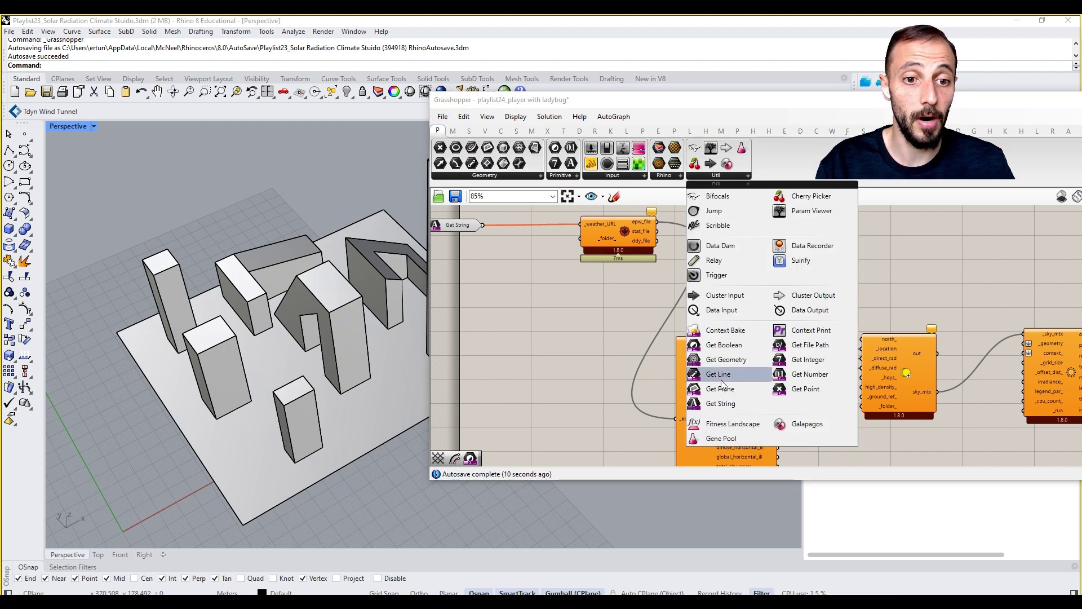
left_click(813, 376)
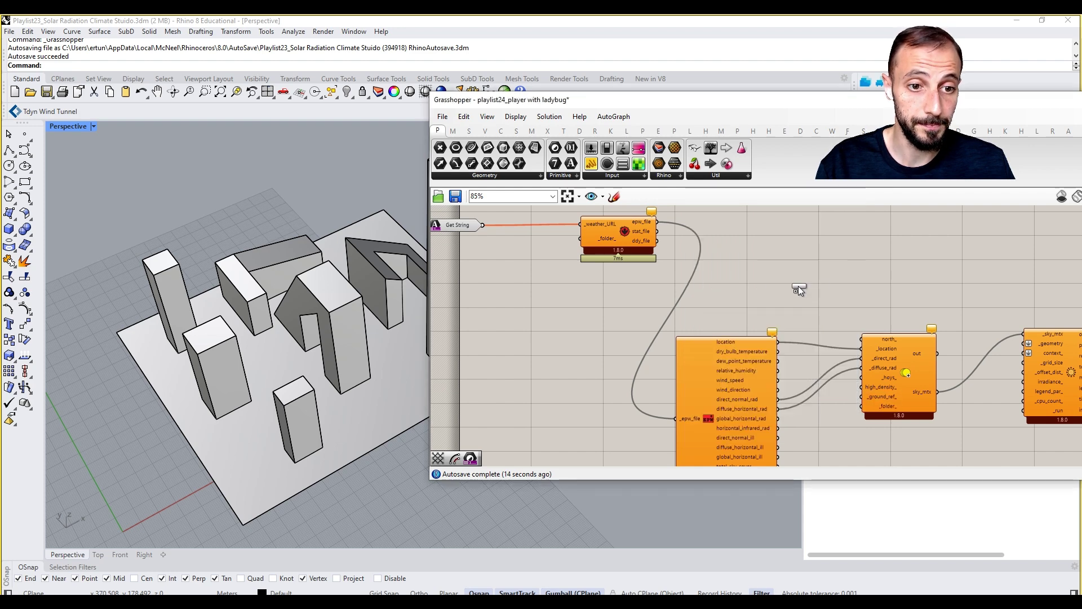
left_click(798, 285)
Set the Get Number component's prompt message to "Specify North Vector (Y axis = 0)".
right_click(798, 285)
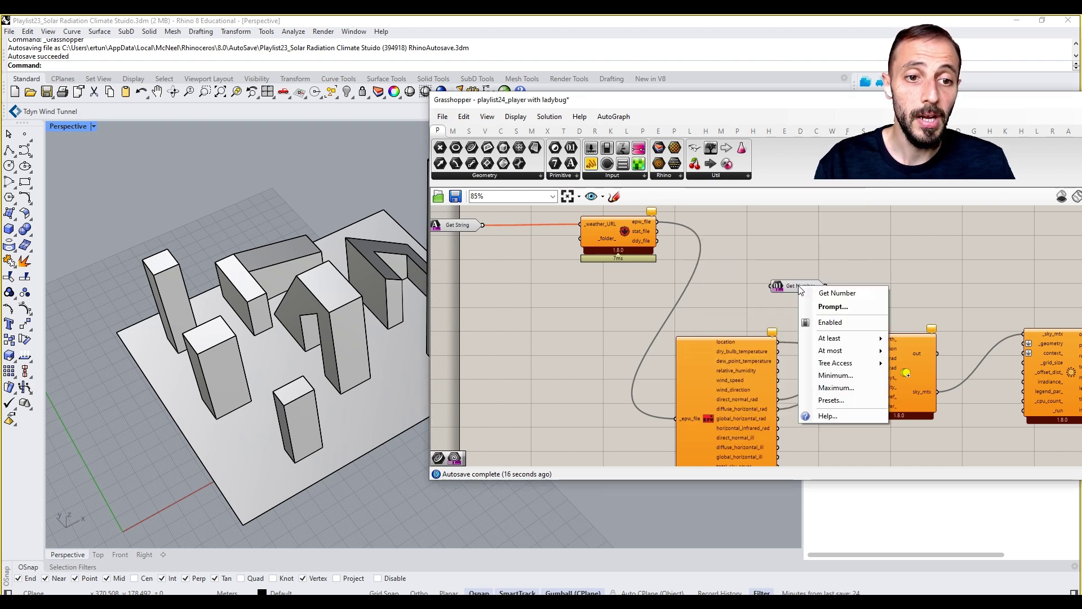
left_click(816, 307)
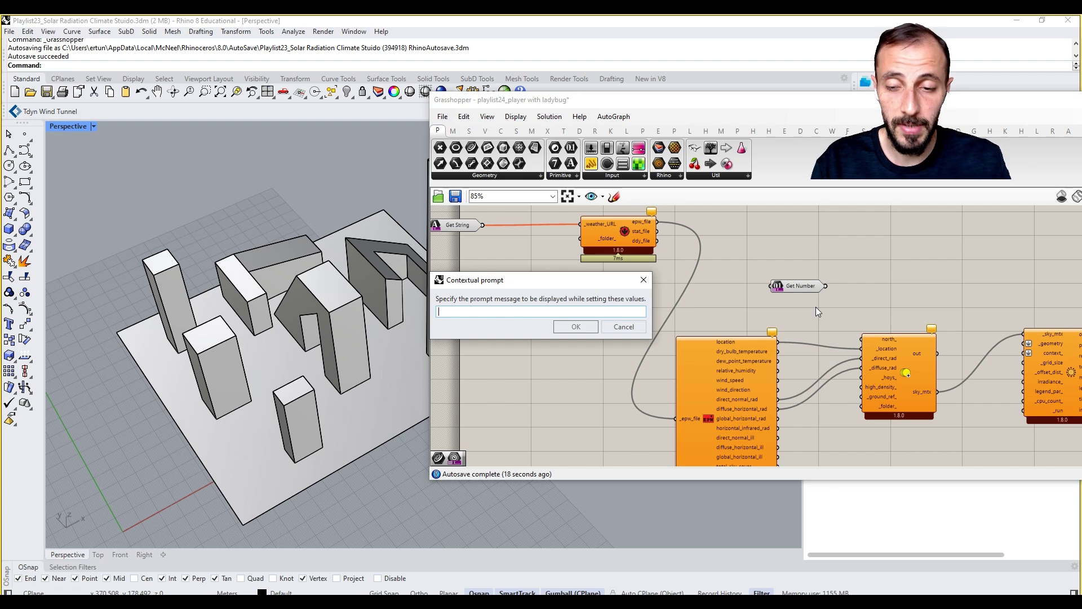
type("Specify No")
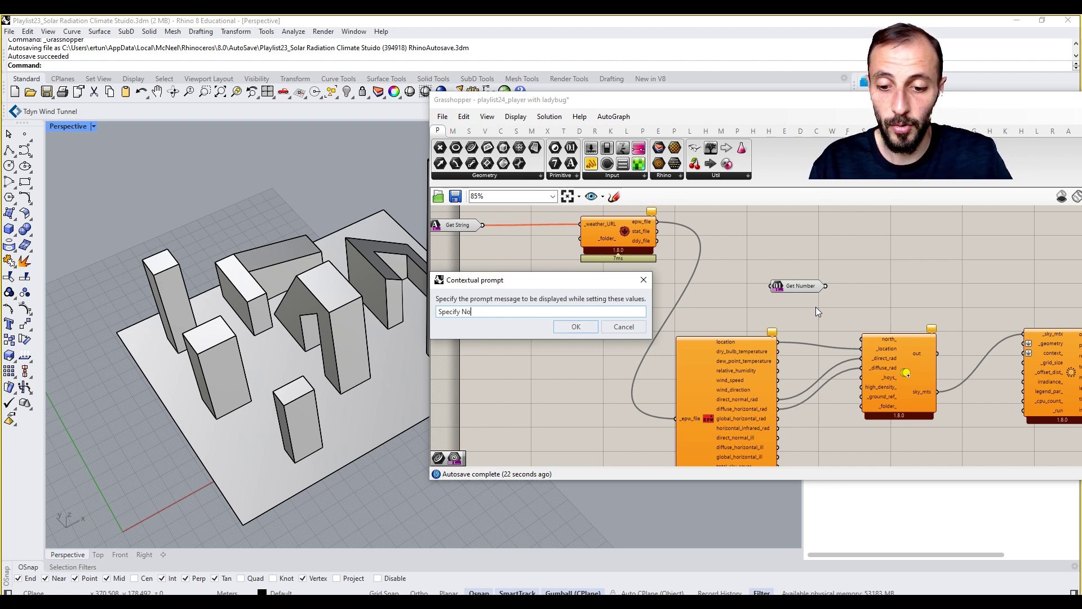
type("rth Vec")
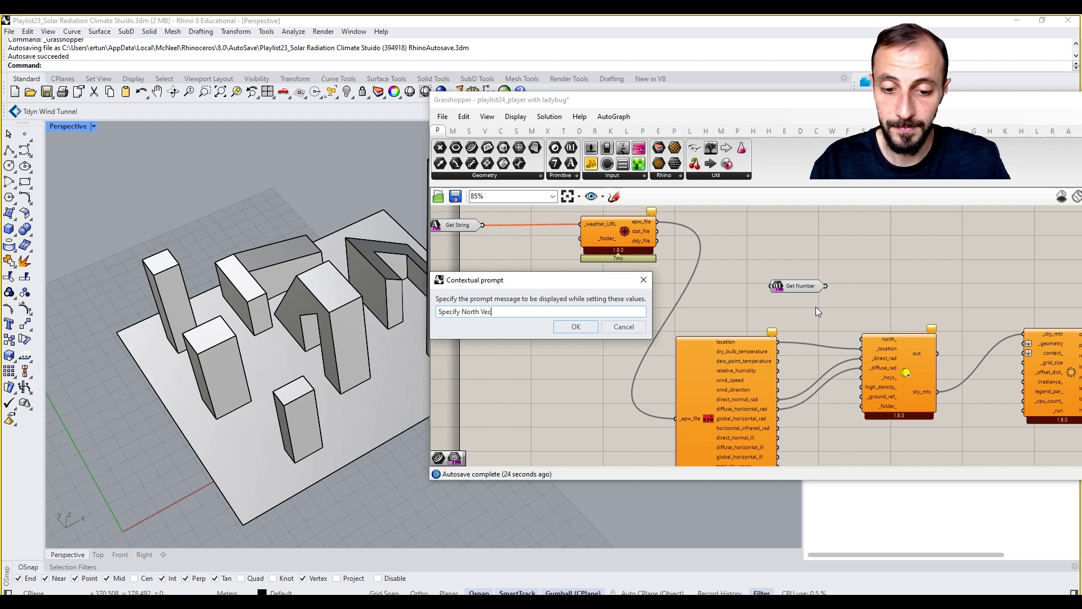
type("tor(Y axis =")
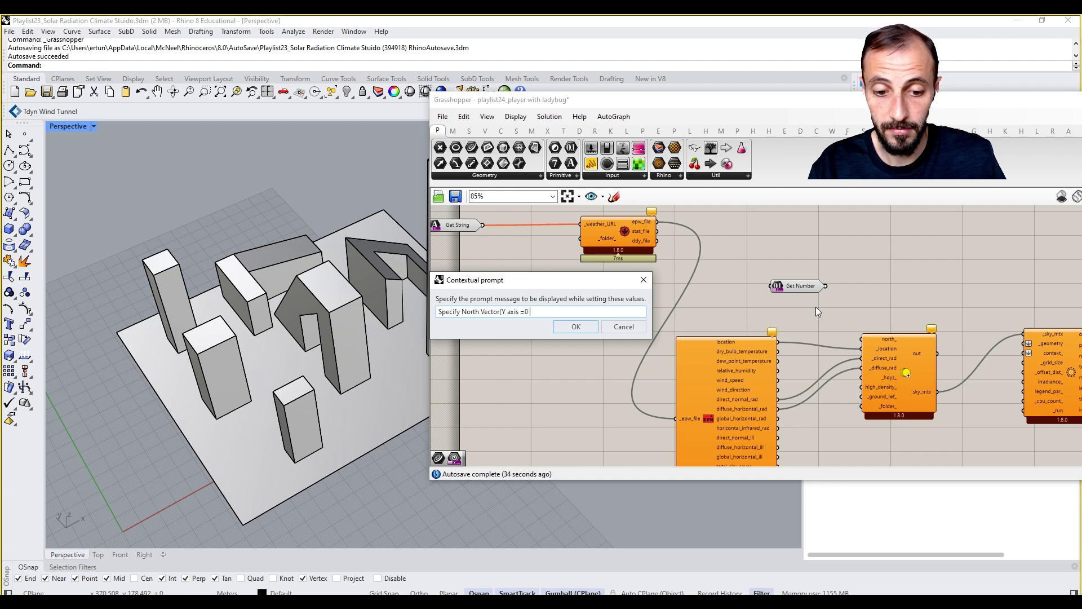
type("0")
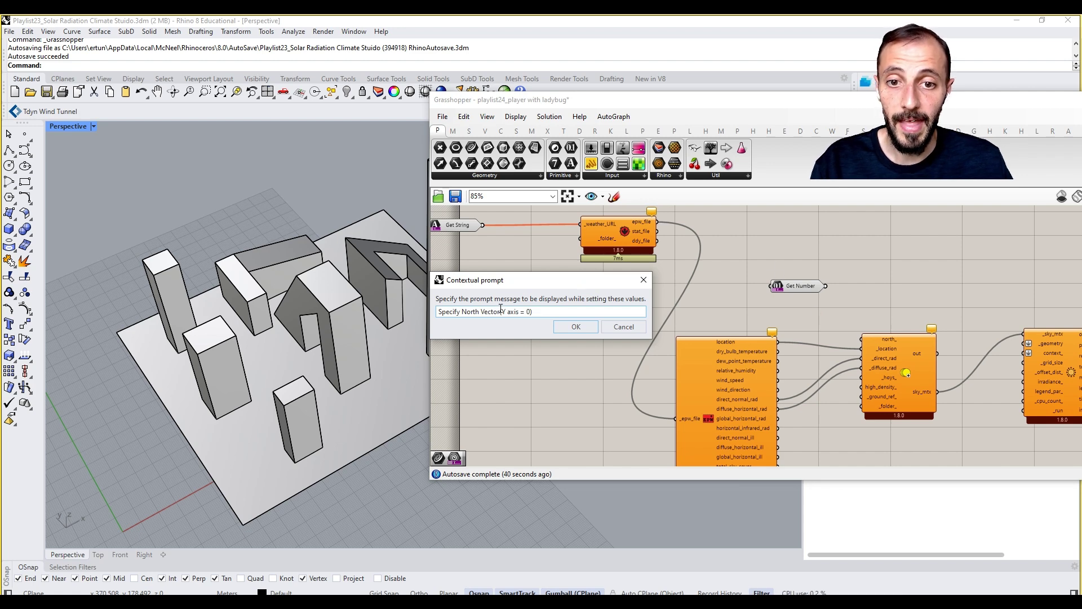
left_click(590, 328)
Wire Get Number to the sky matrix's north_ input and tidy the position of the Import EPW component.
left_click_drag(826, 286, 861, 339)
scroll(783, 318, "down", 1)
scroll(784, 321, "down", 1)
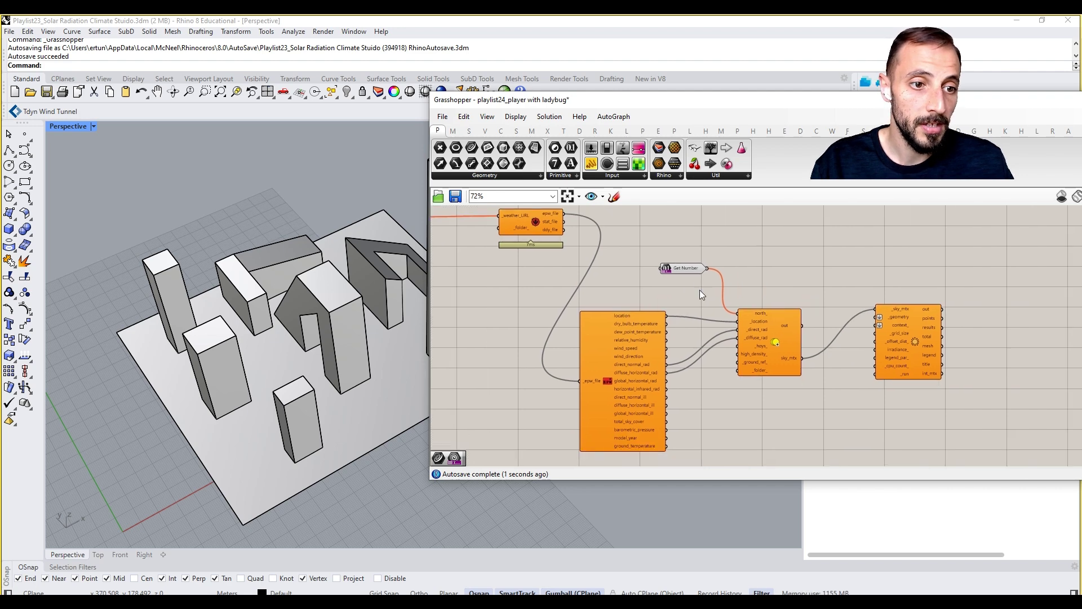
right_click_drag(636, 338, 621, 306)
mouse_move(621, 305)
left_mouse_down()
mouse_move(614, 292)
mouse_move(631, 291)
left_mouse_up()
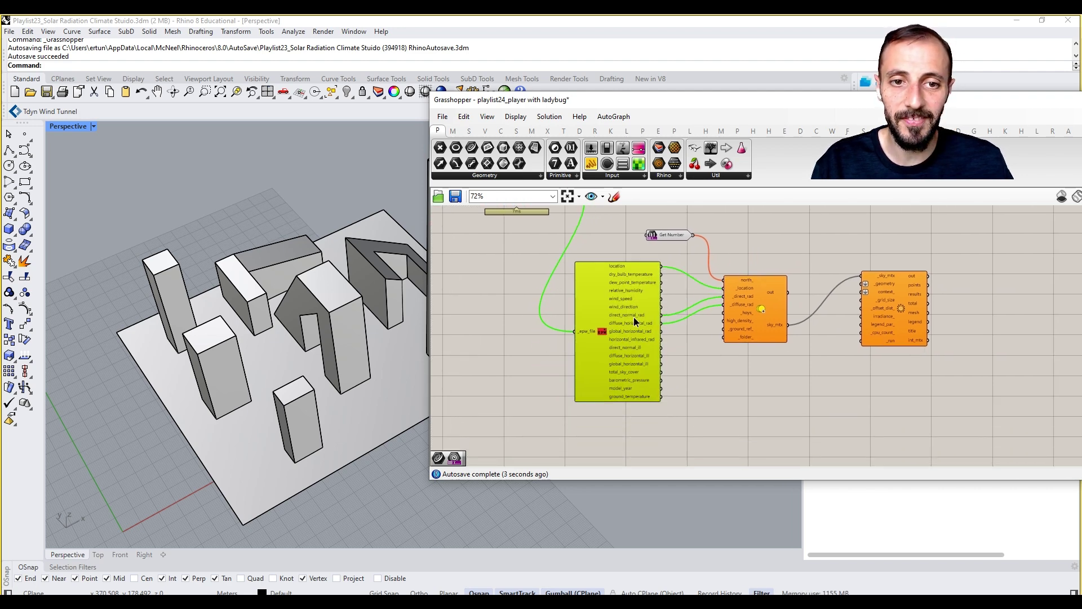
right_click_drag(623, 287, 638, 353)
left_click(625, 298)
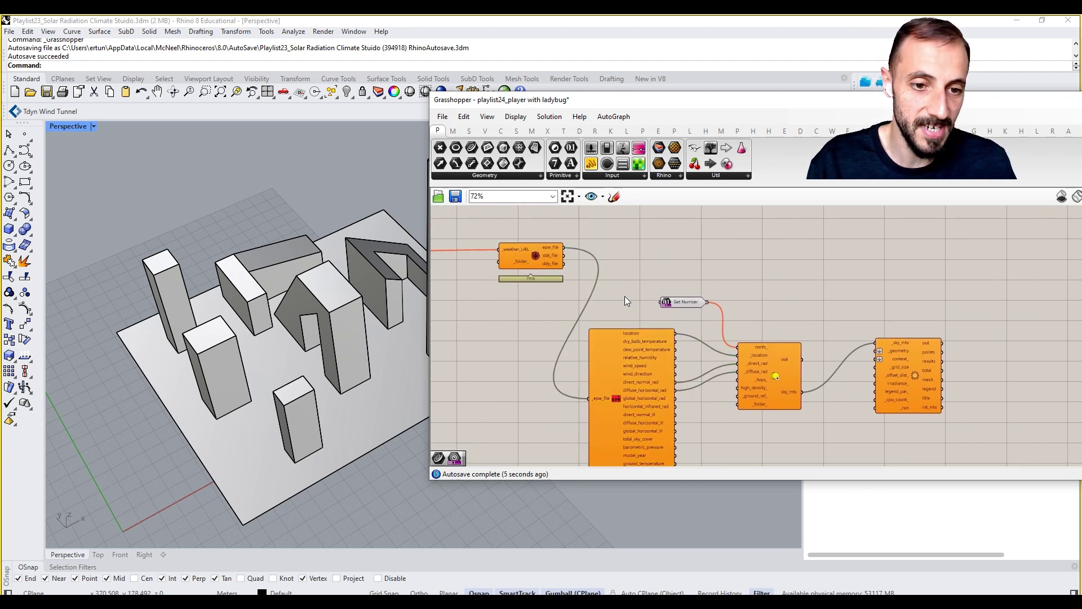
right_click_drag(624, 296, 655, 283)
Save the Grasshopper definition, close the document and close the Grasshopper window.
key("ctrl+s")
left_click_drag(977, 119, 747, 138)
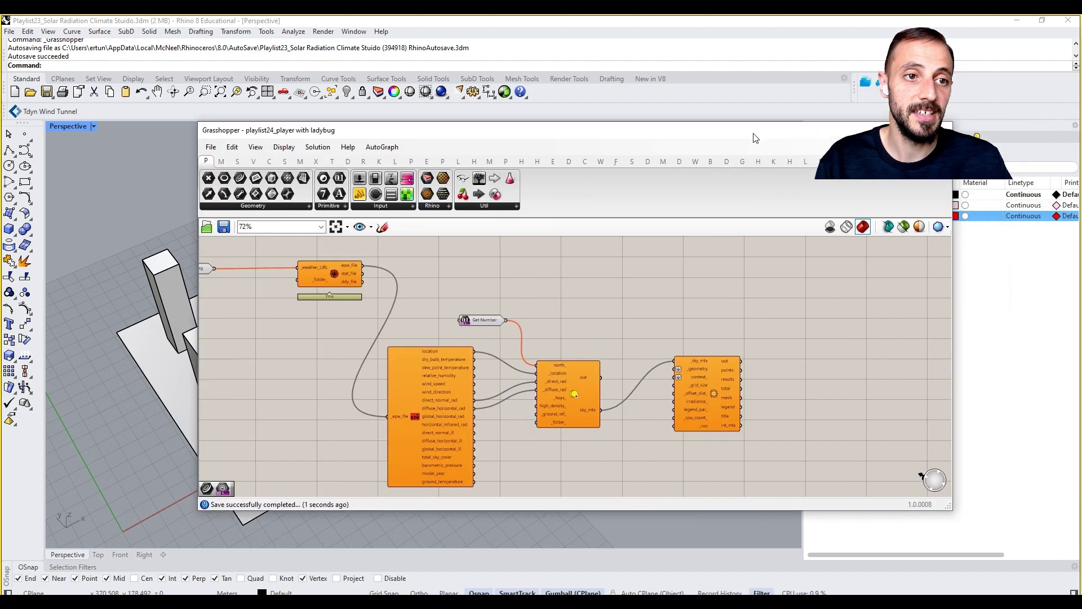
left_click(907, 148)
left_click(961, 164)
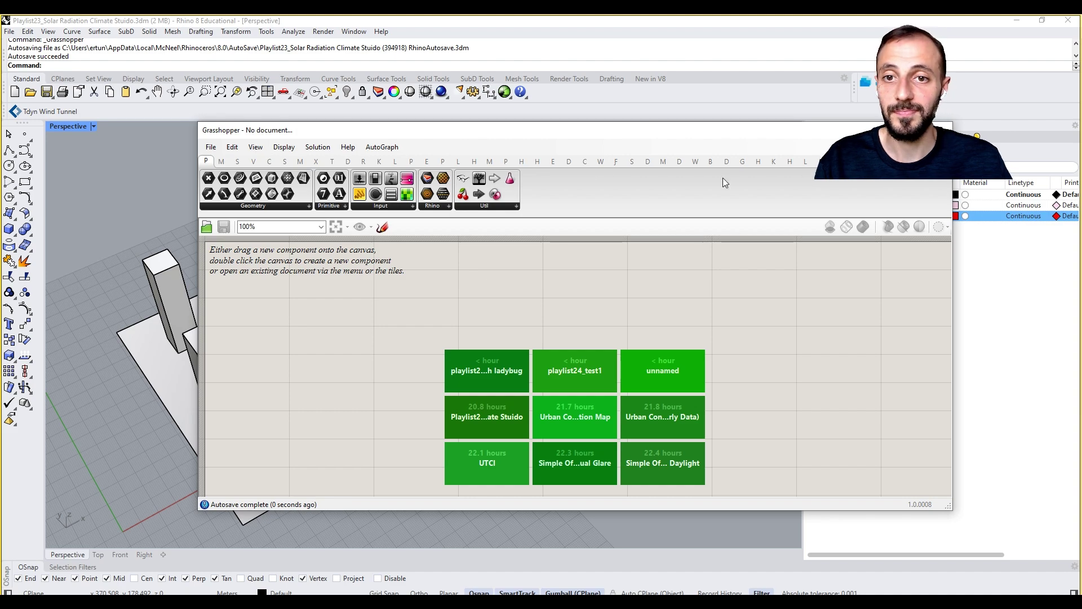
left_click(943, 129)
Run Grasshopper Player with "playlist24_player with ladybug.gh" and answer Yes to opening the EPW map.
left_click(510, 97)
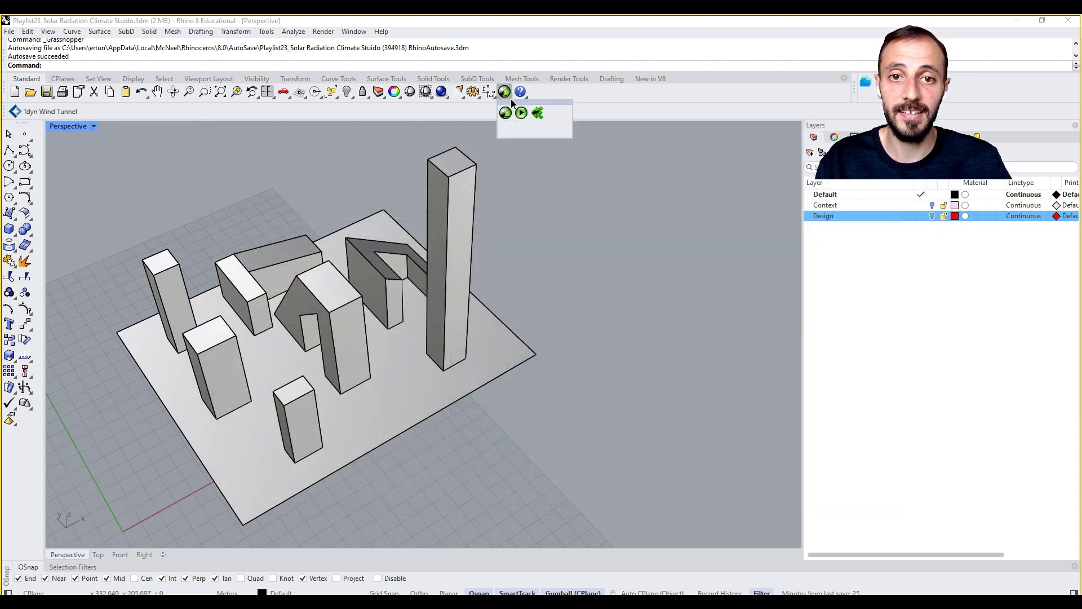
left_click(522, 115)
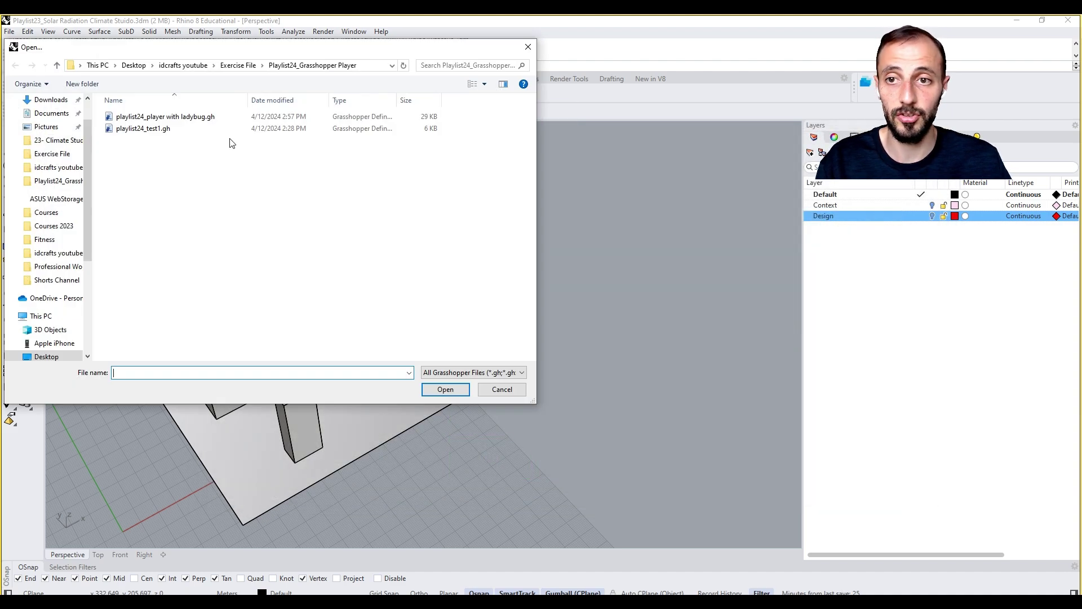
double_click(218, 121)
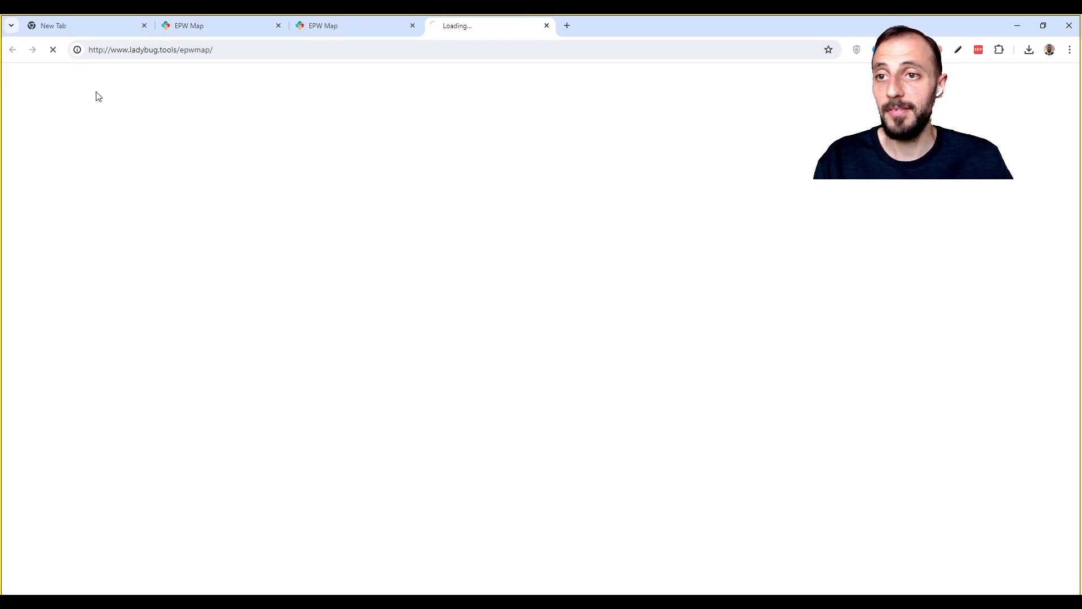
Copy the Boston-Logan.Intl.AP MA USA weather link from the EPW map in the browser and paste it at Rhino's weather data prompt.
left_click(327, 24)
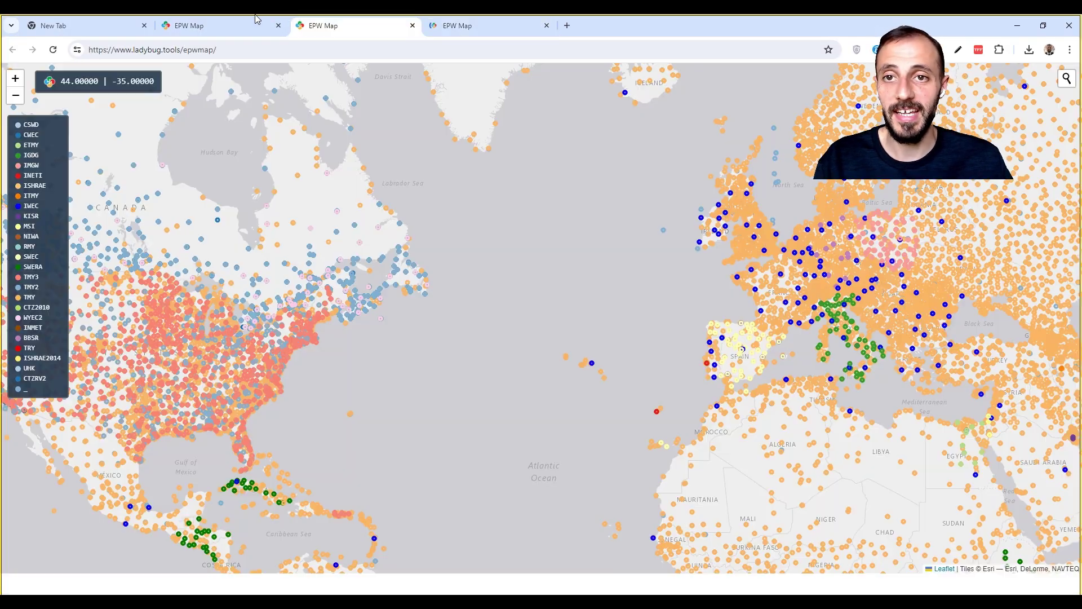
left_click(248, 27)
left_click(686, 208)
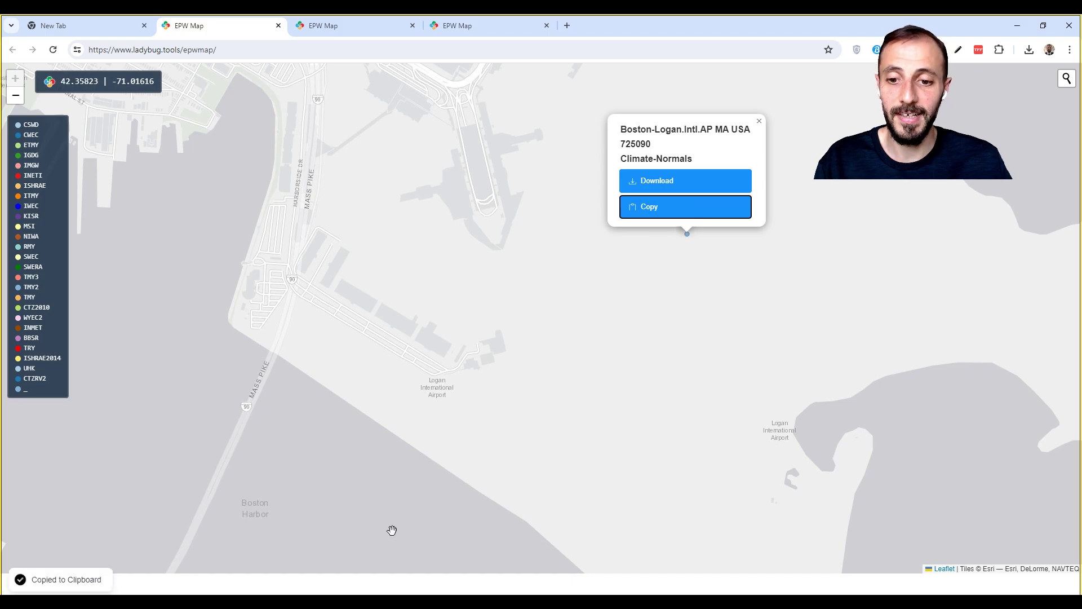
key("alt+Tab")
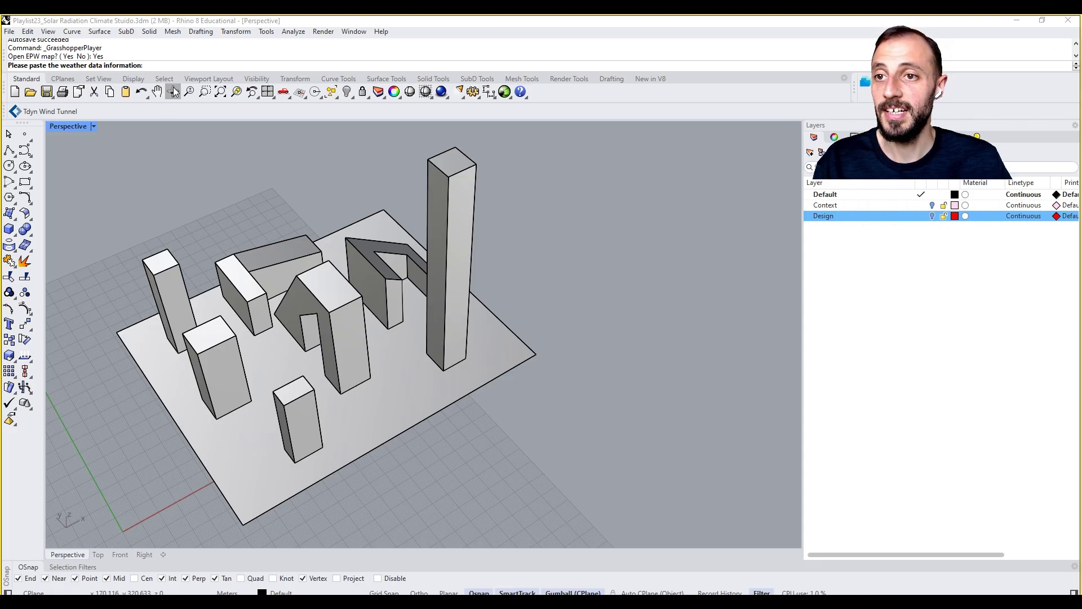
key("ctrl+v")
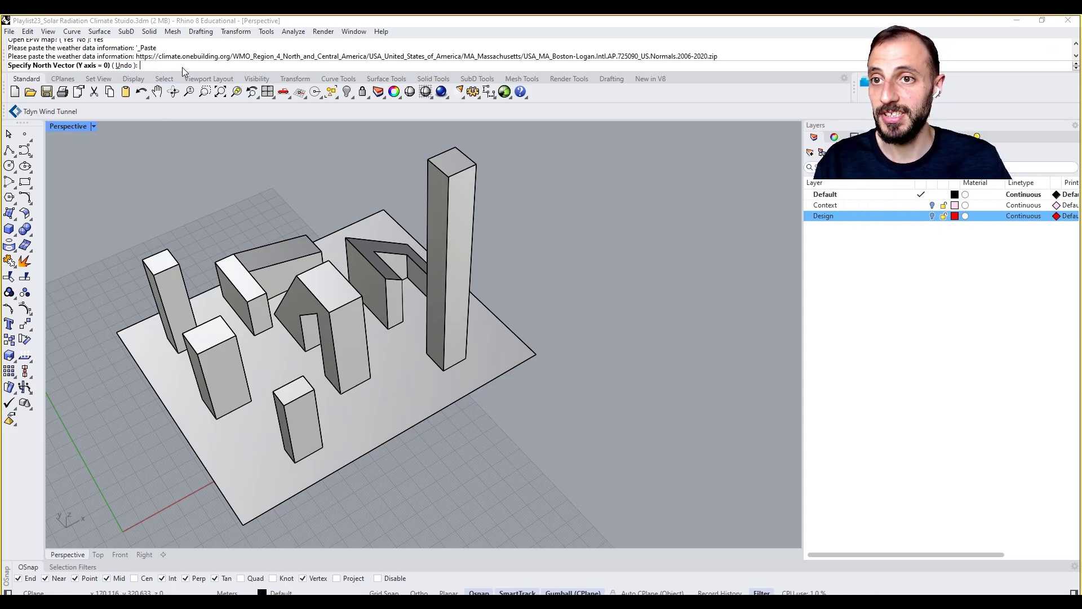
right_click_drag(235, 207, 227, 213)
scroll(226, 215, "down", 12)
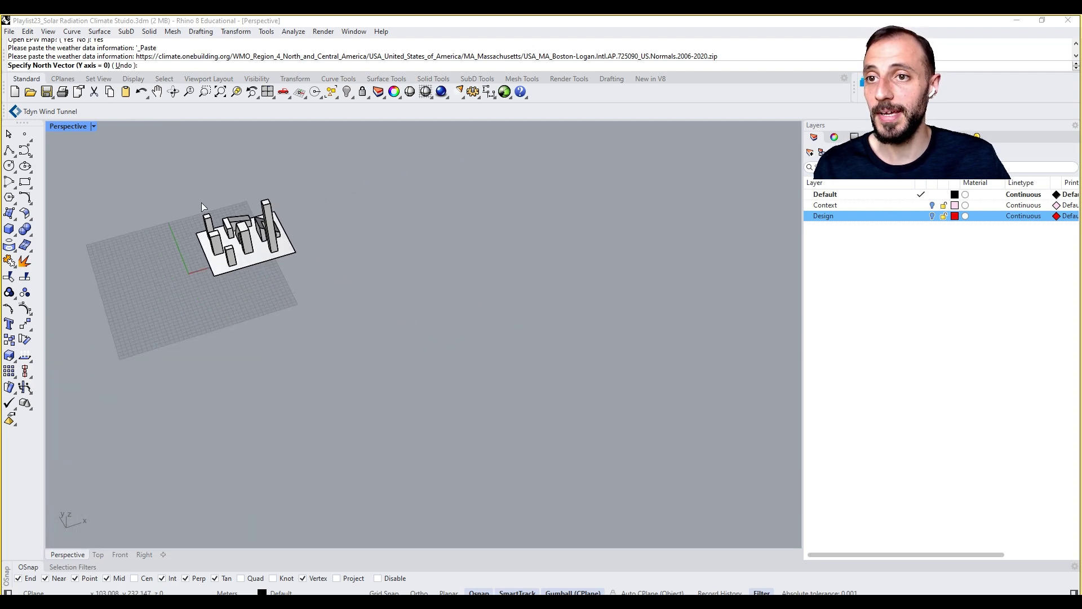
Answer the Grasshopper Player north vector prompt with 0.
scroll(187, 197, "up", 8)
right_click_drag(186, 184, 163, 194)
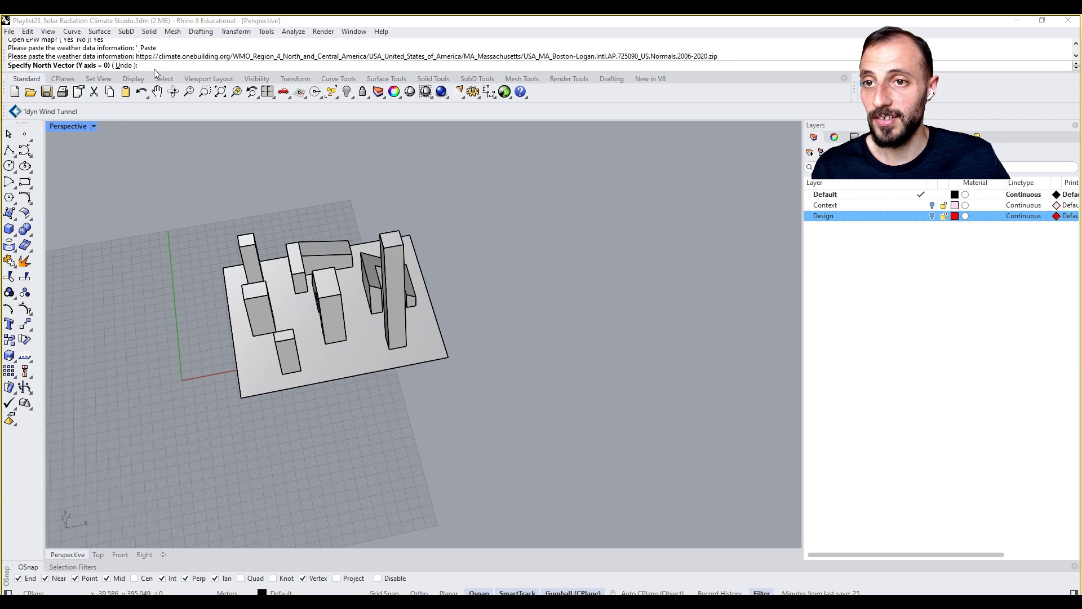
key("Return")
Launch Grasshopper from Rhino and reopen the recent "playlist24_player with ladybug" definition.
type("Grasshopper")
key("Return")
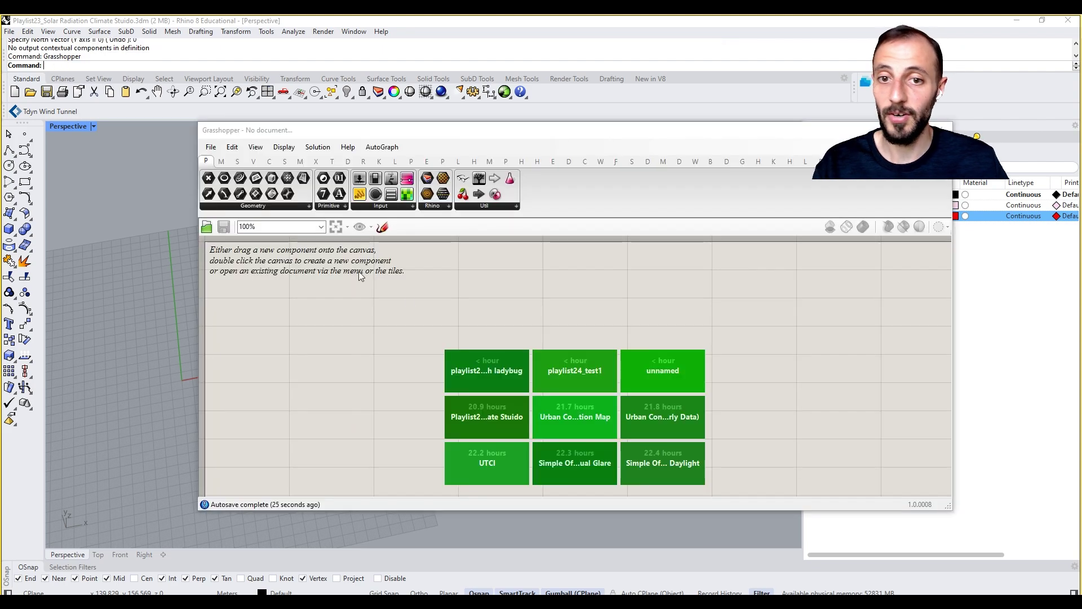
left_click(485, 369)
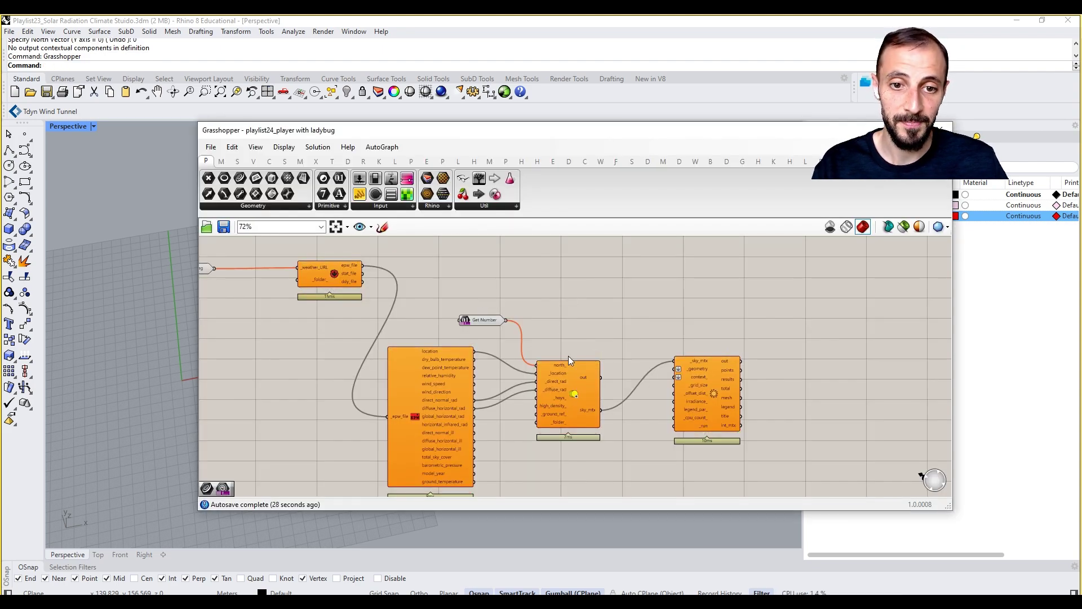
Shift the Get Number, sky matrix and incident radiation components away from Import EPW, and align Import EPW with their wires.
mouse_move(488, 321)
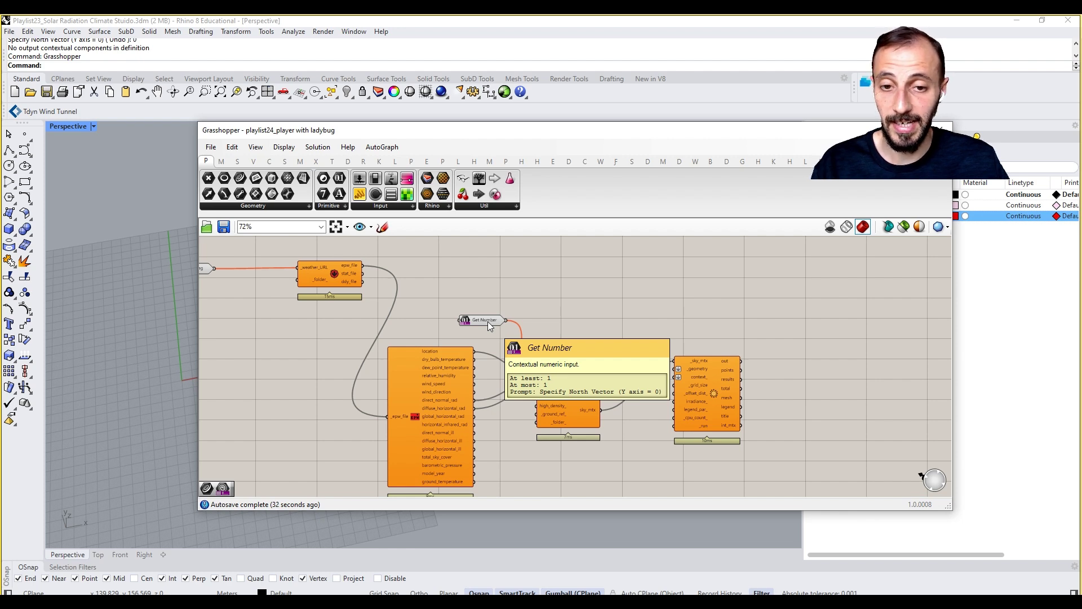
right_click_drag(563, 313, 567, 290)
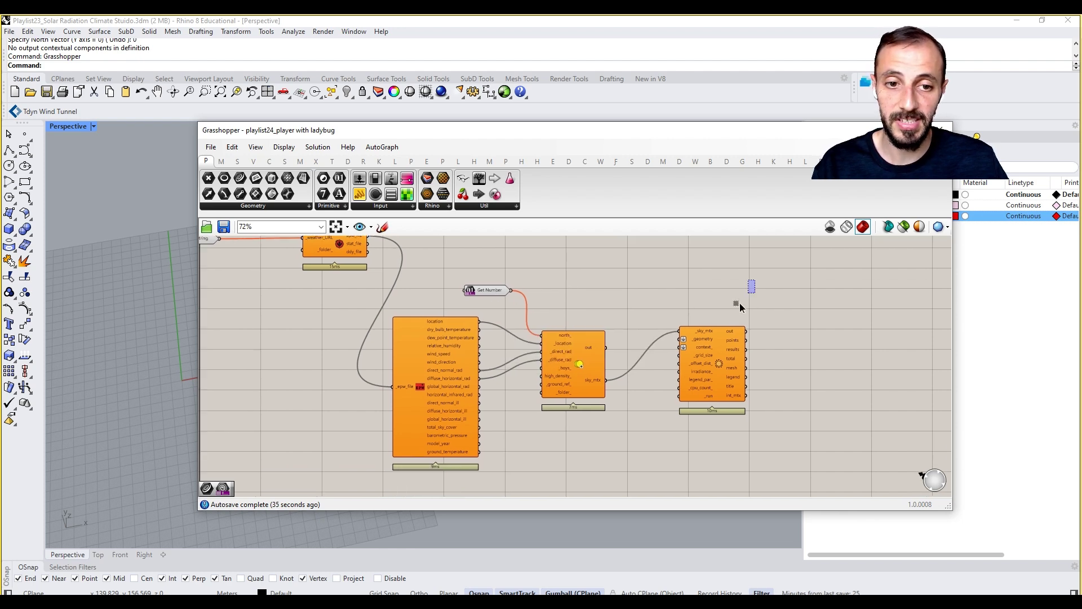
left_click_drag(753, 291, 542, 358)
left_click_drag(493, 287, 576, 290, "shift")
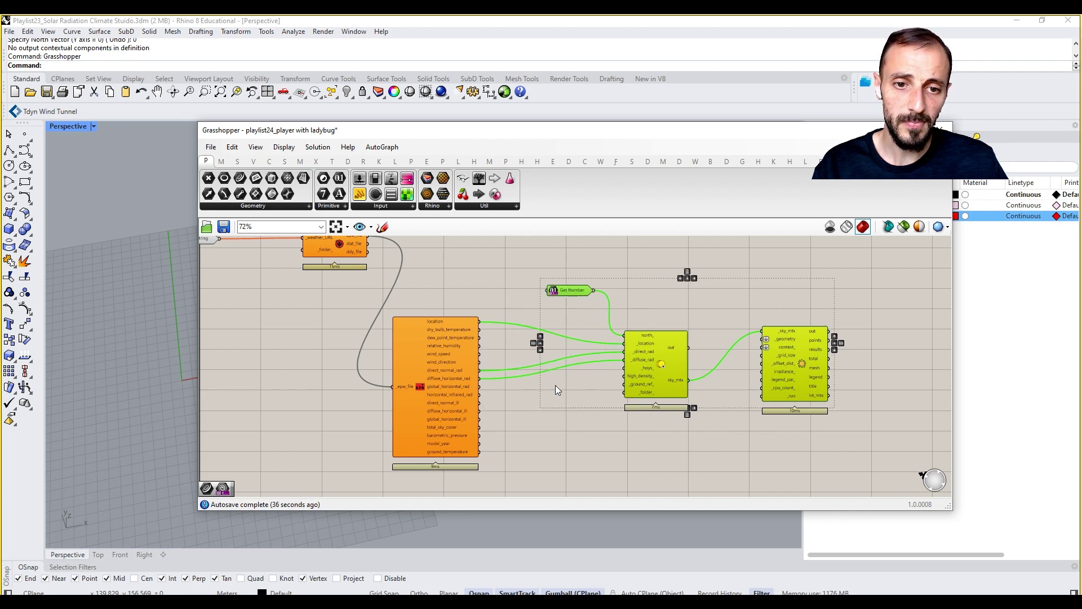
left_click(554, 385)
left_click_drag(445, 397, 445, 378)
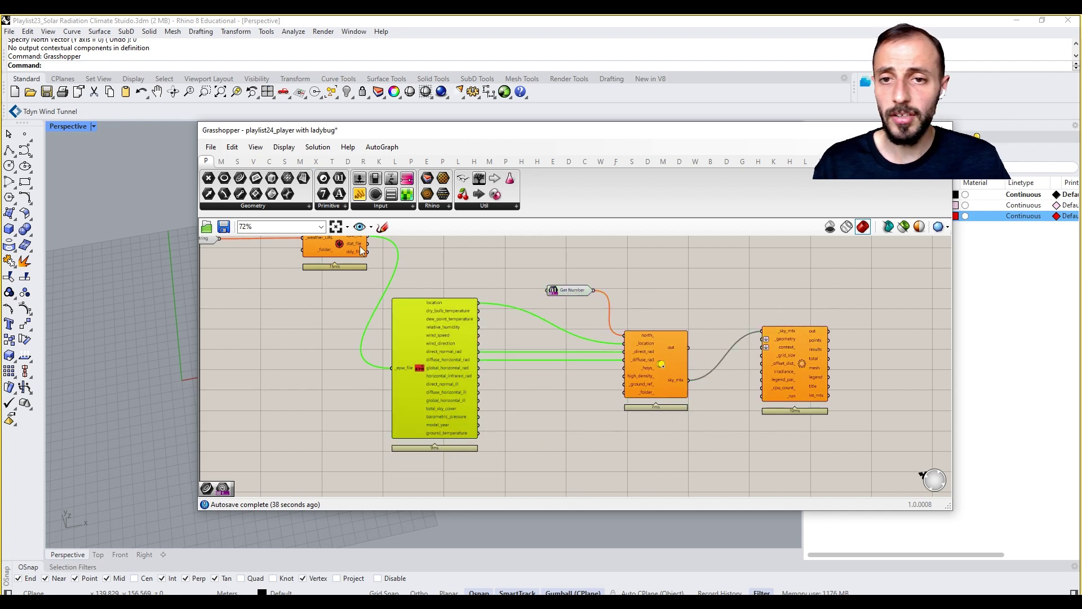
Add an LB Analysis Period component to the canvas below the sky matrix component.
left_click(463, 159)
left_click(395, 162)
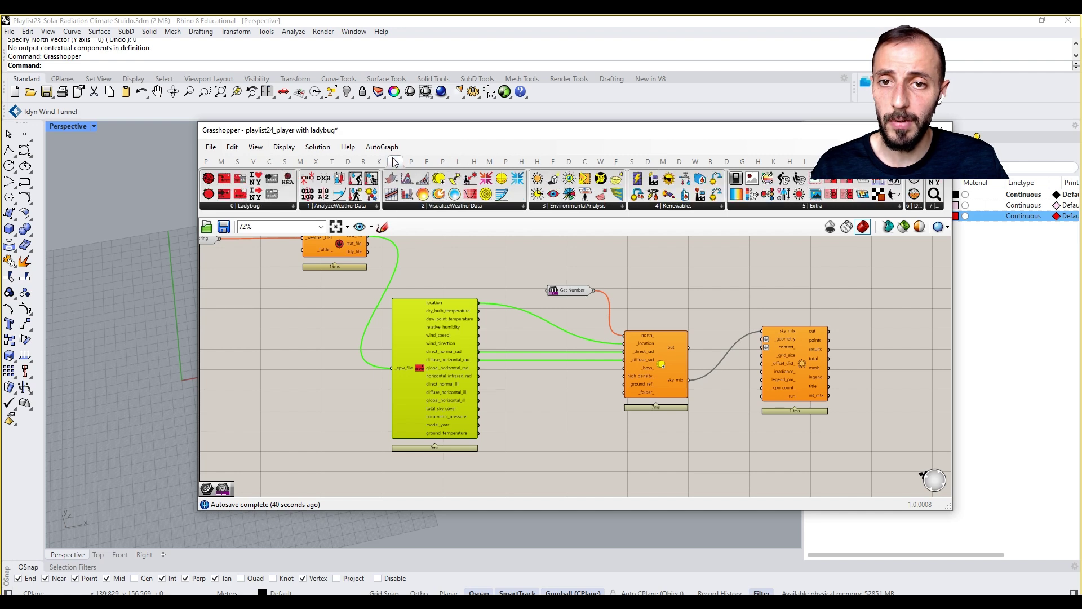
left_click(362, 206)
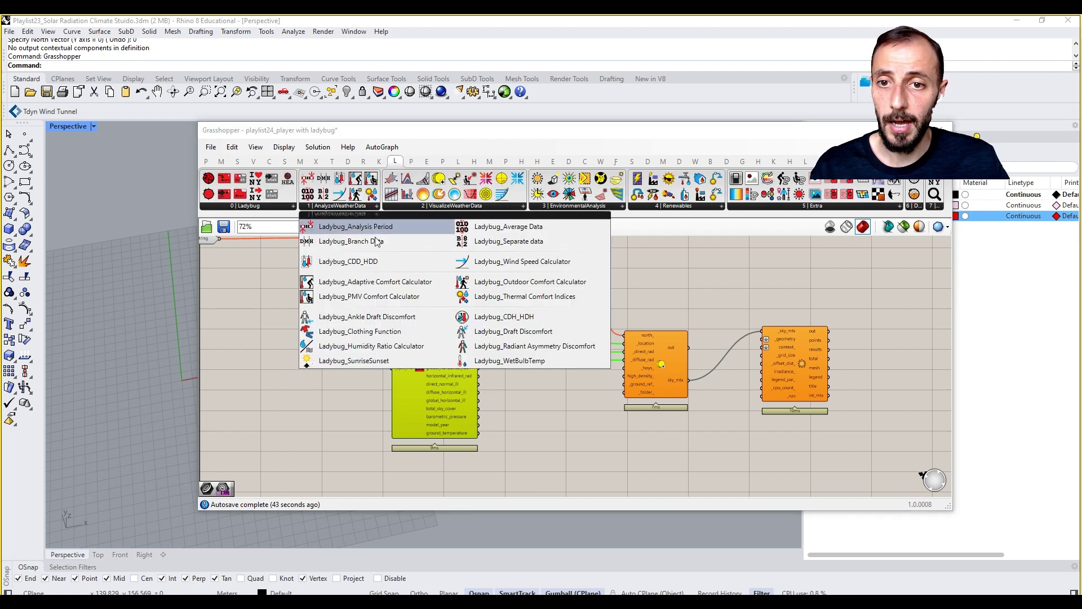
left_click(458, 161)
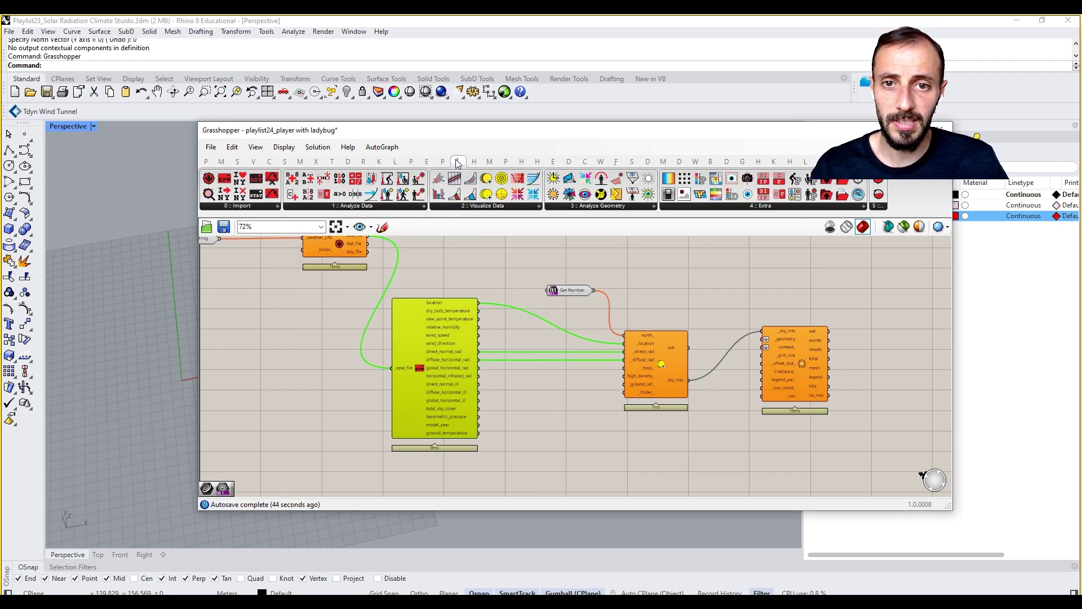
left_click(329, 206)
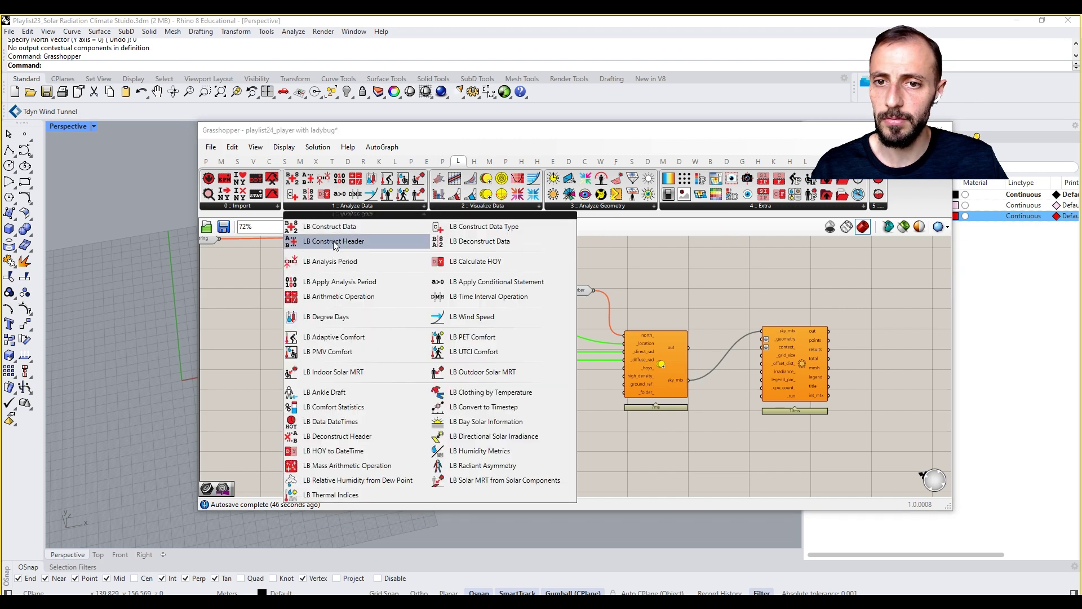
left_click(332, 261)
left_click(585, 434)
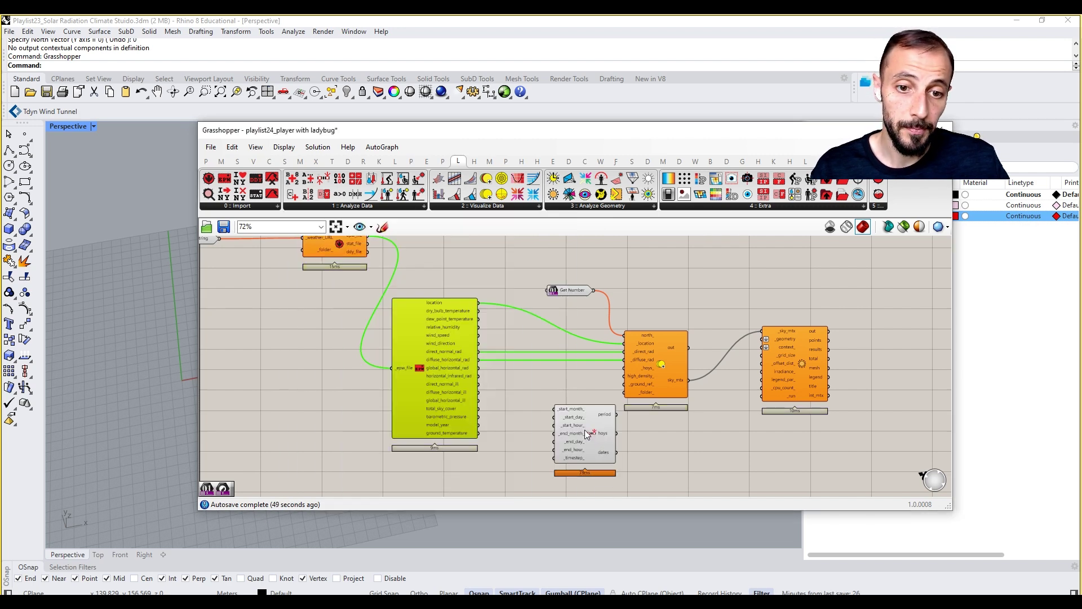
Wire the Analysis Period's hoys output to the sky matrix's _hoys_ input and move the Analysis Period lower on the canvas.
scroll(586, 431, "up", 2)
left_click_drag(535, 389, 512, 414)
left_click(512, 343)
right_click_drag(512, 343, 509, 404)
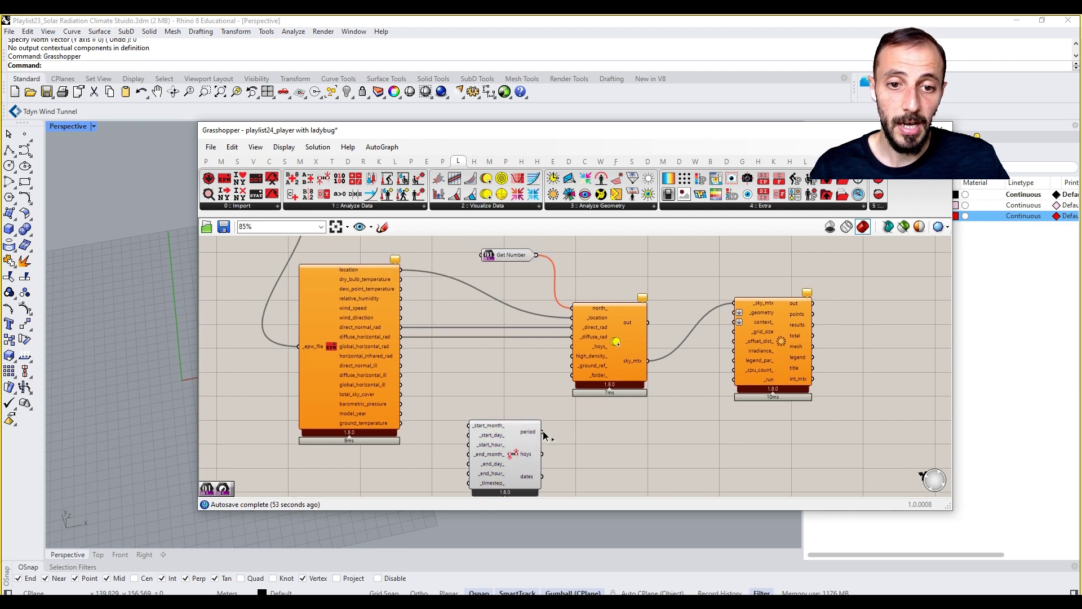
left_click_drag(542, 454, 573, 346)
left_click(513, 390)
right_click_drag(513, 390, 537, 346)
left_click_drag(536, 367, 535, 412)
right_click_drag(445, 411, 492, 402)
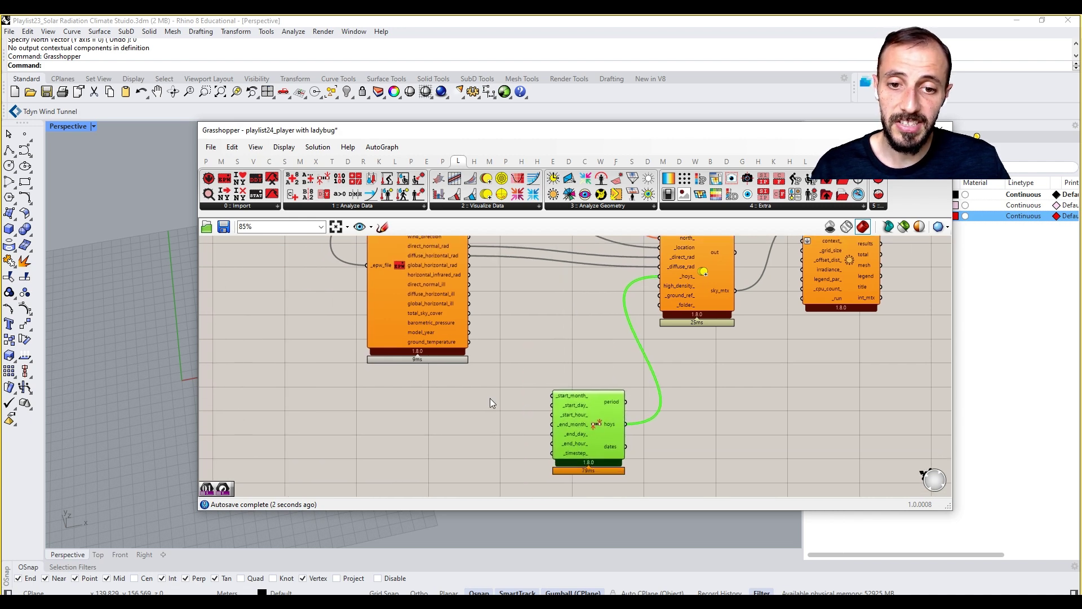
Add a contextual Get Integer component beside the Analysis Period's _start_month_ input.
scroll(486, 400, "down", 4)
scroll(529, 297, "up", 3)
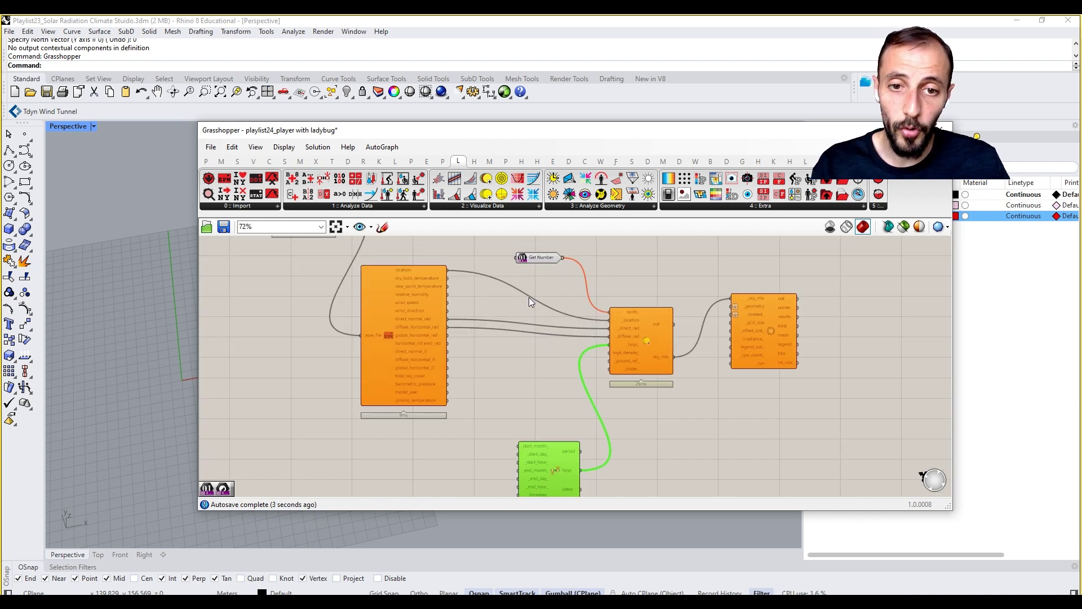
left_click(206, 161)
left_click(484, 206)
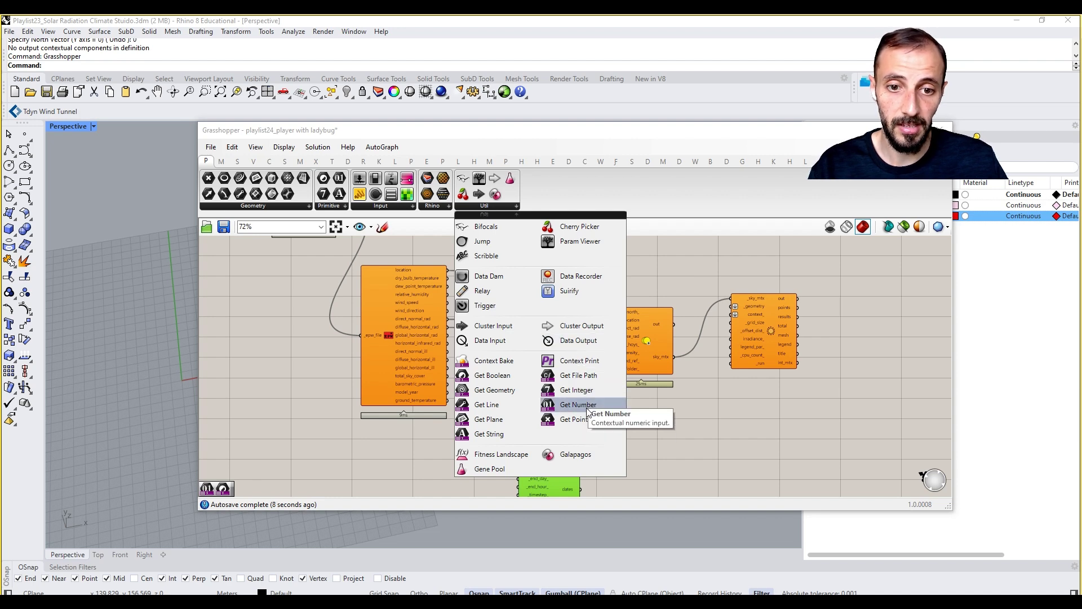
left_click(576, 390)
left_click(455, 452)
scroll(457, 452, "up", 3)
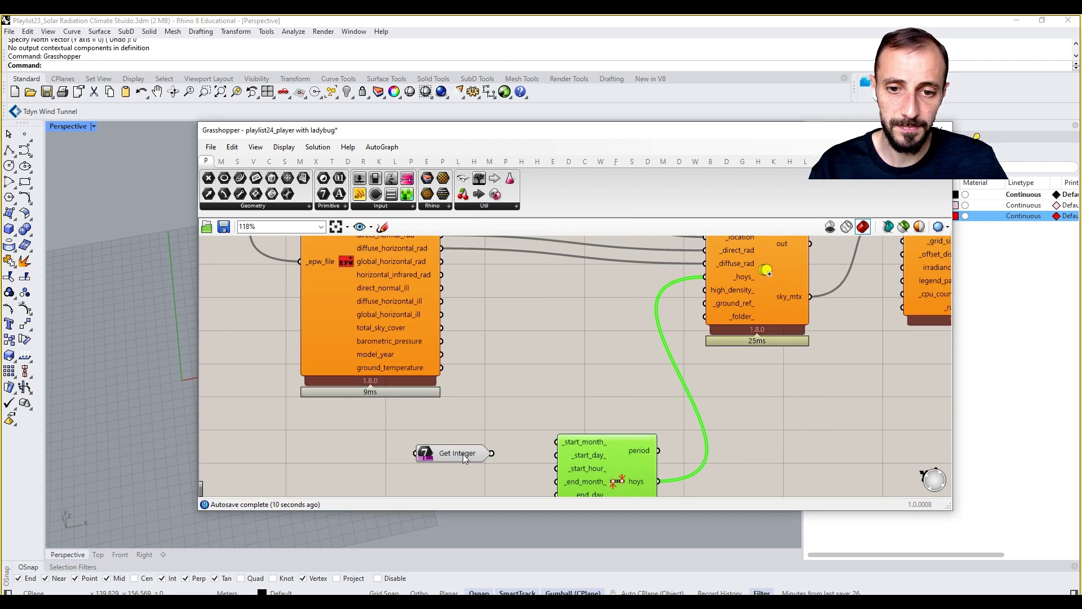
left_click_drag(463, 455, 457, 441)
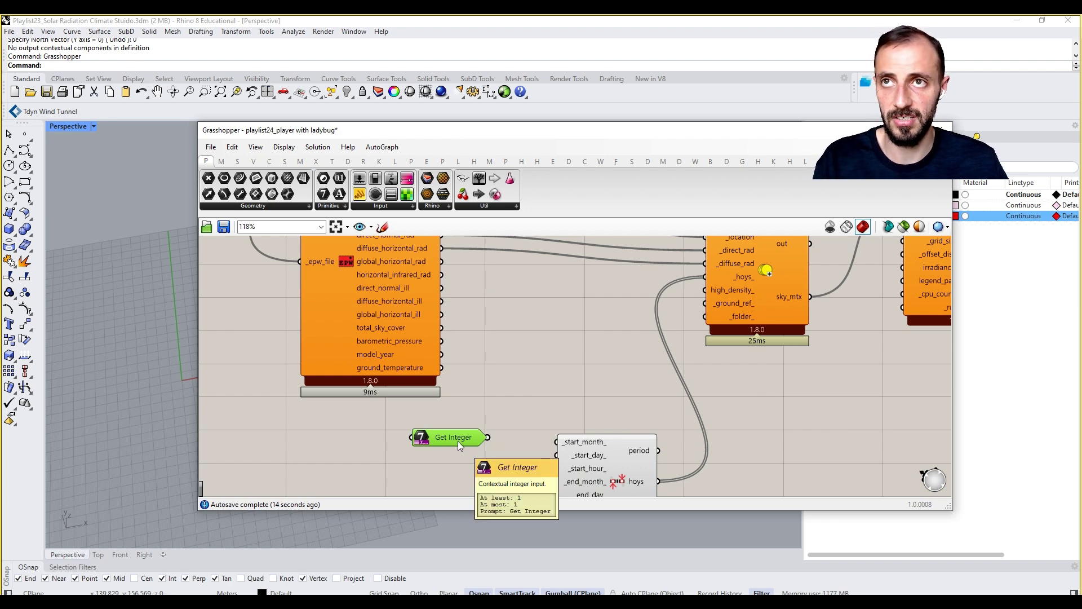
Set the Get Integer prompt to "Start Month" and wire it to the Analysis Period's _start_month_ input.
right_click(457, 441)
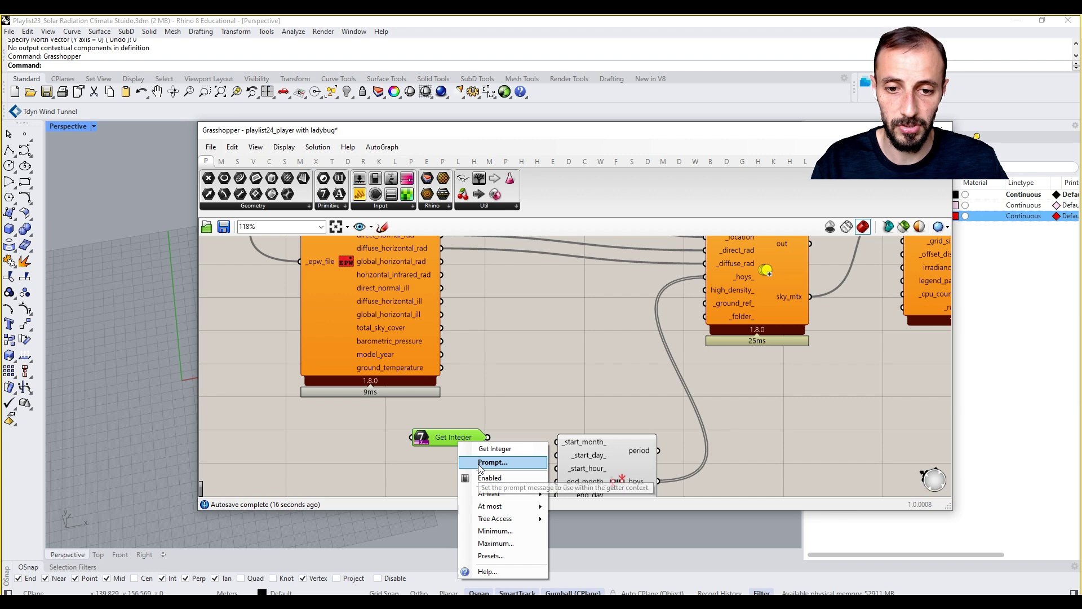
left_click(481, 464)
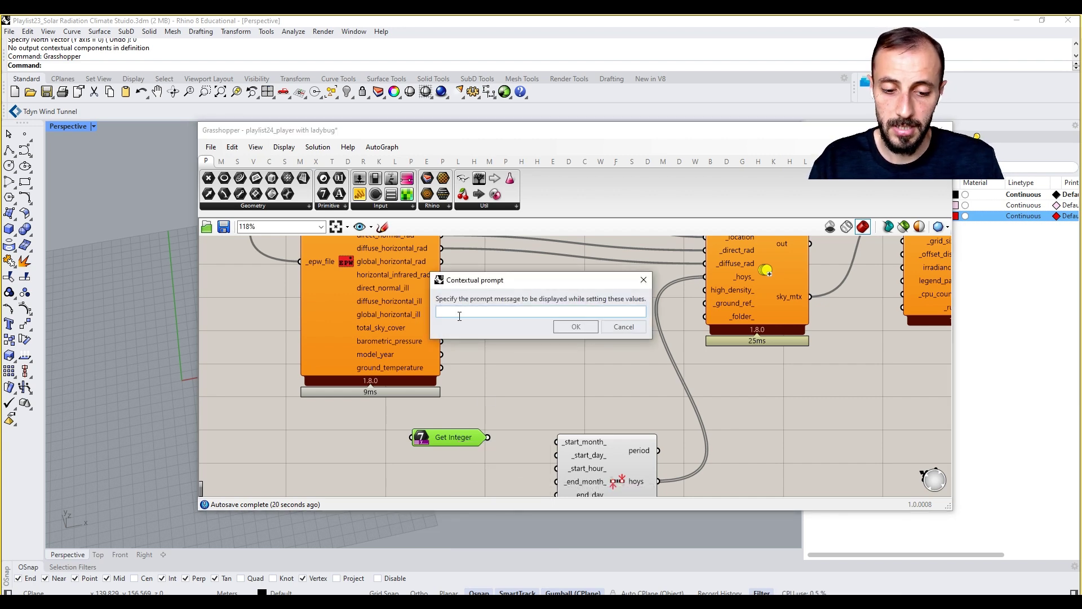
type("Star")
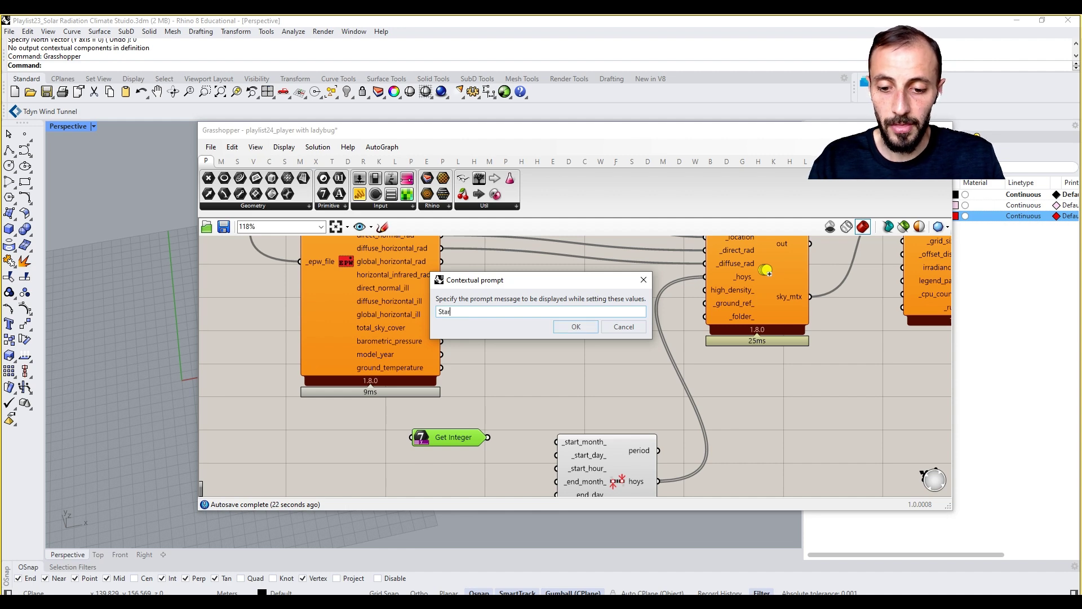
type("t m")
key("BackSpace")
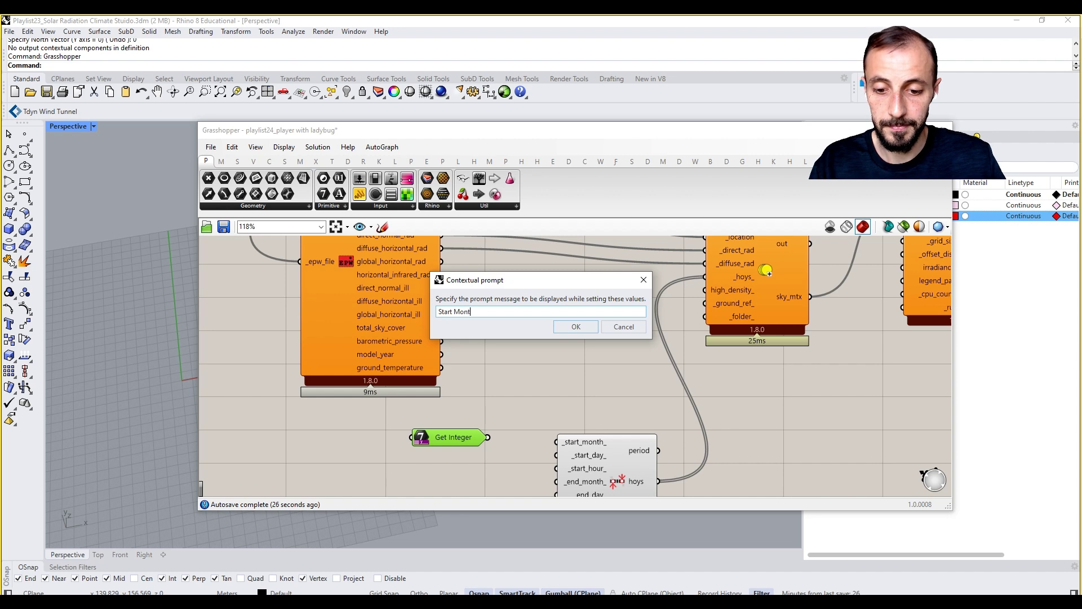
left_click(581, 326)
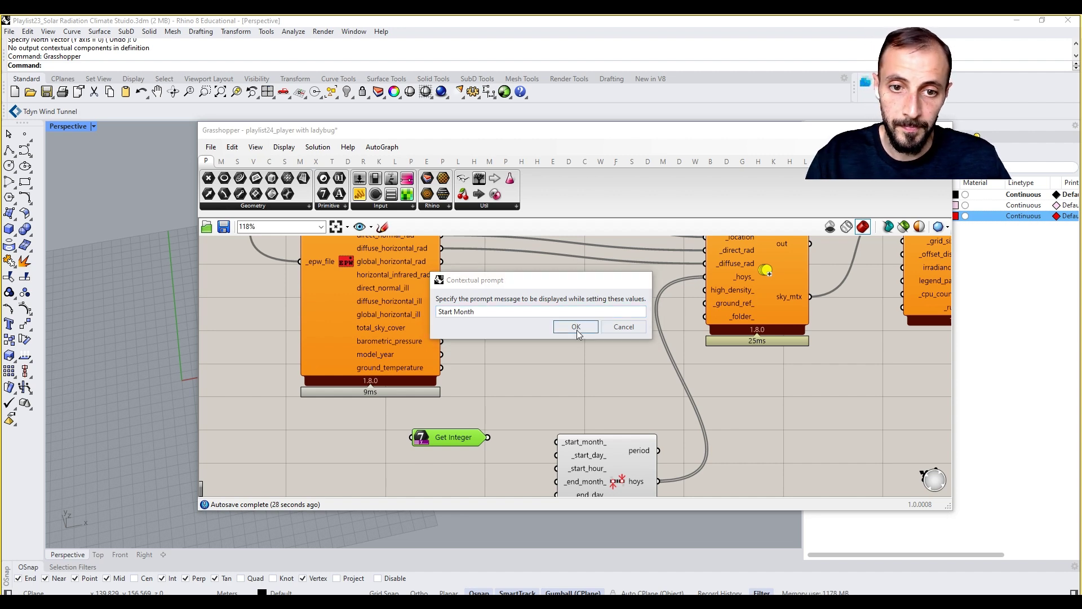
left_click_drag(480, 403, 548, 407)
right_click_drag(550, 407, 552, 356)
Duplicate the Get Integer with the prompt "End Month" and wire the copy to the Analysis Period's _end_month_ input.
left_click_drag(451, 354, 444, 410, "alt")
right_click(445, 411)
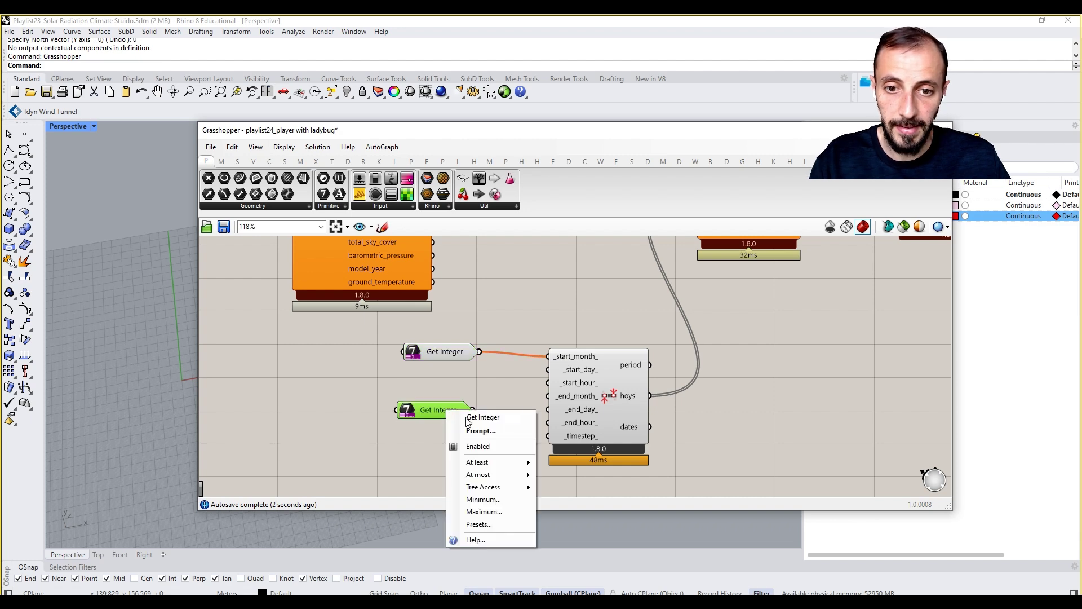
left_click(468, 429)
double_click(453, 310)
type("End Month")
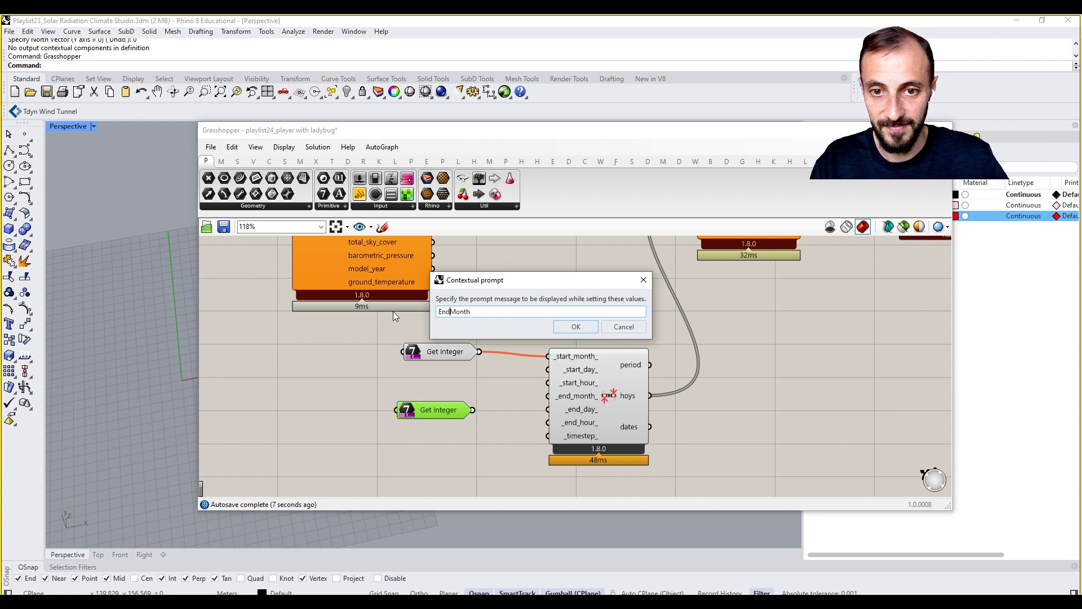
left_click(576, 326)
left_click_drag(473, 410, 544, 397)
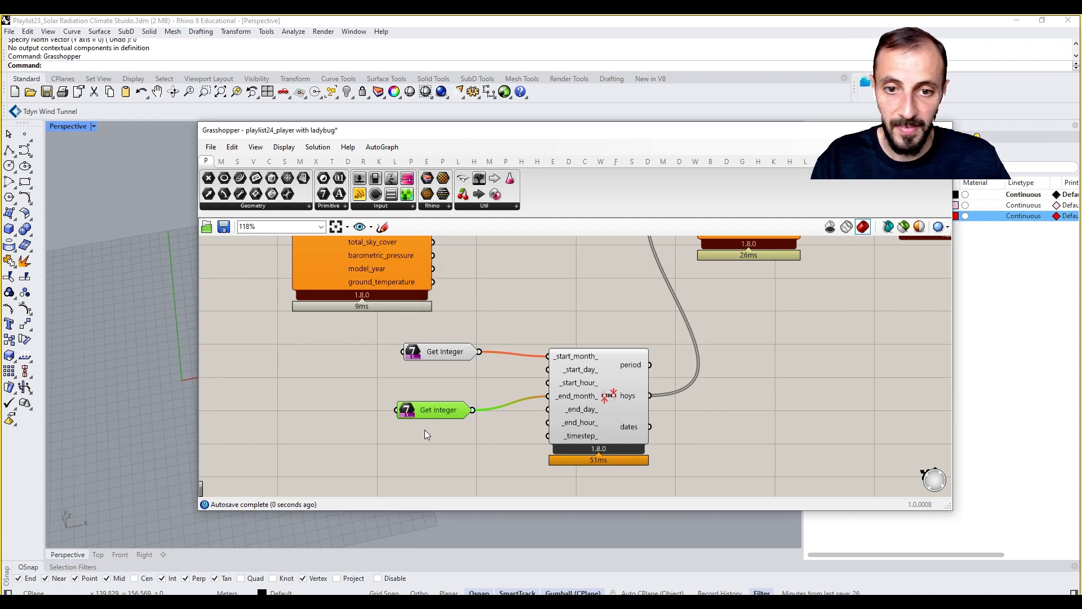
left_click_drag(427, 406, 435, 412)
Change the prompt of the start month Get Integer to "Start Month (1-12)".
right_click(450, 357)
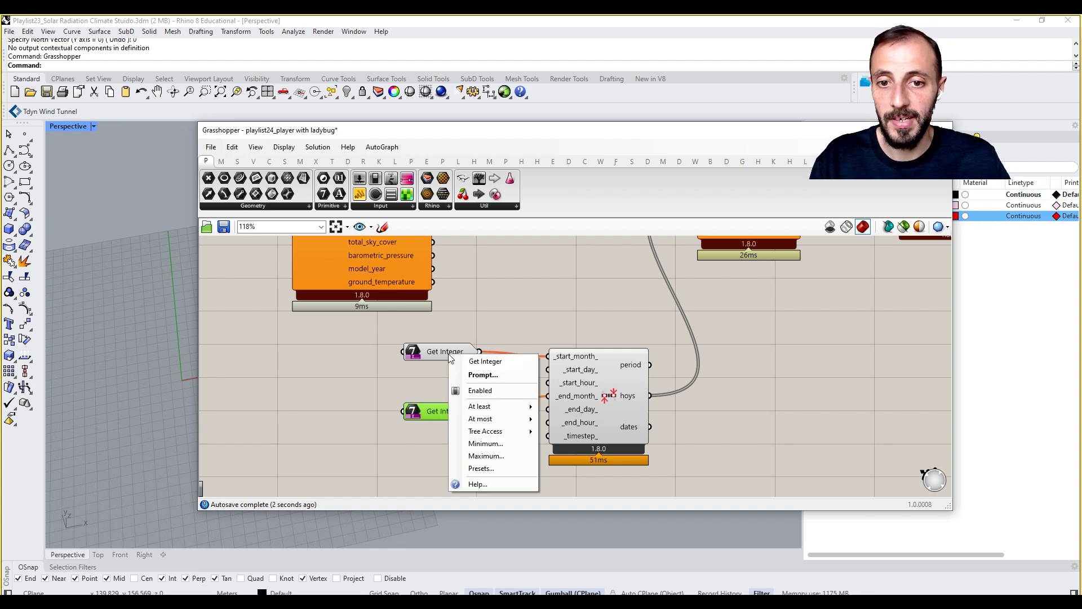
left_click(483, 375)
type("Start Month (11")
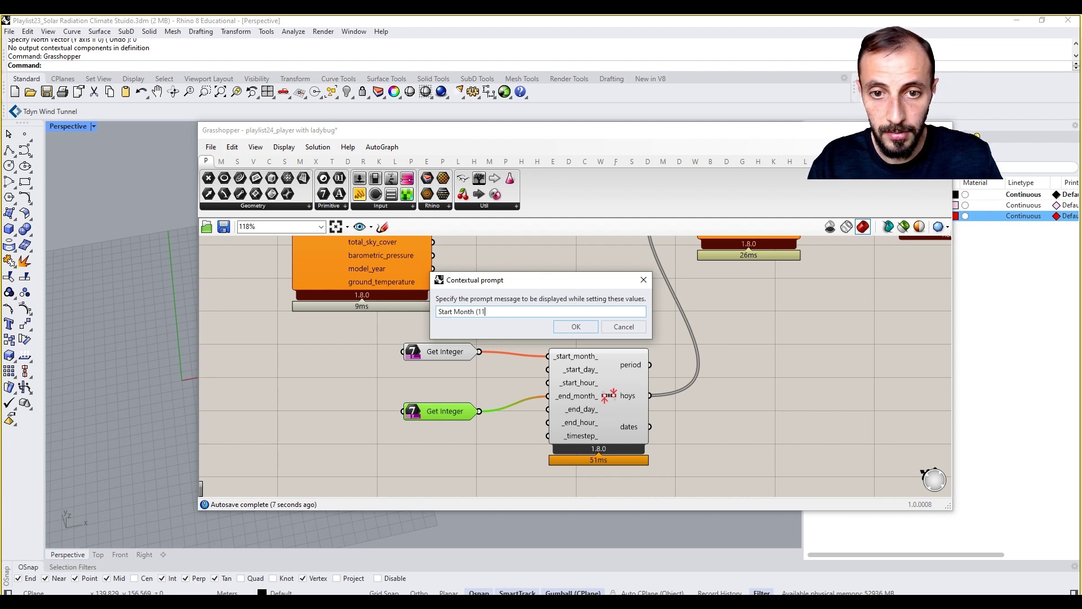
key("BackSpace")
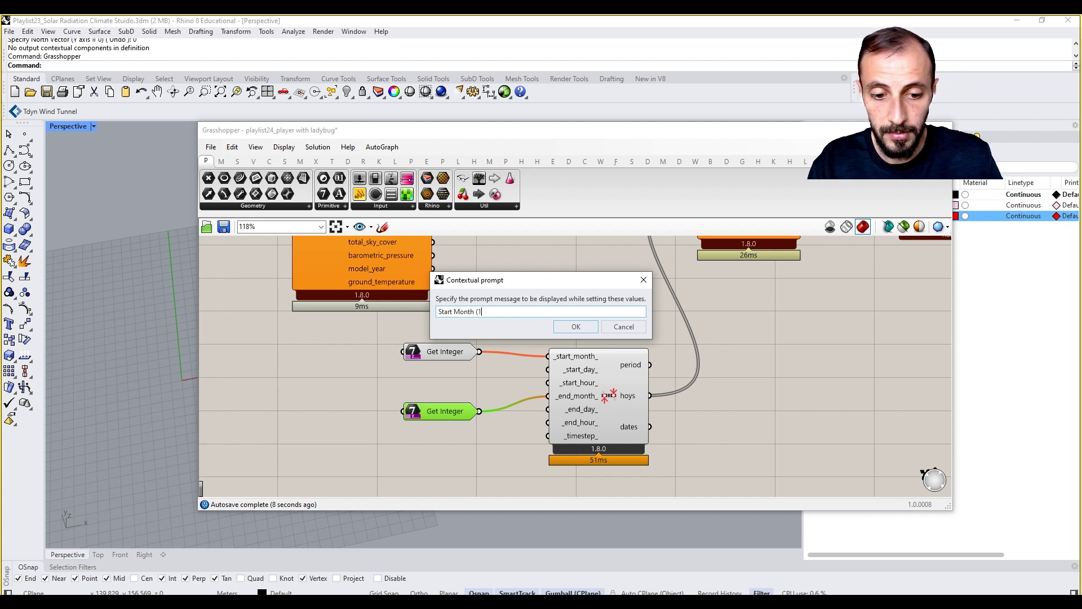
type("-12)")
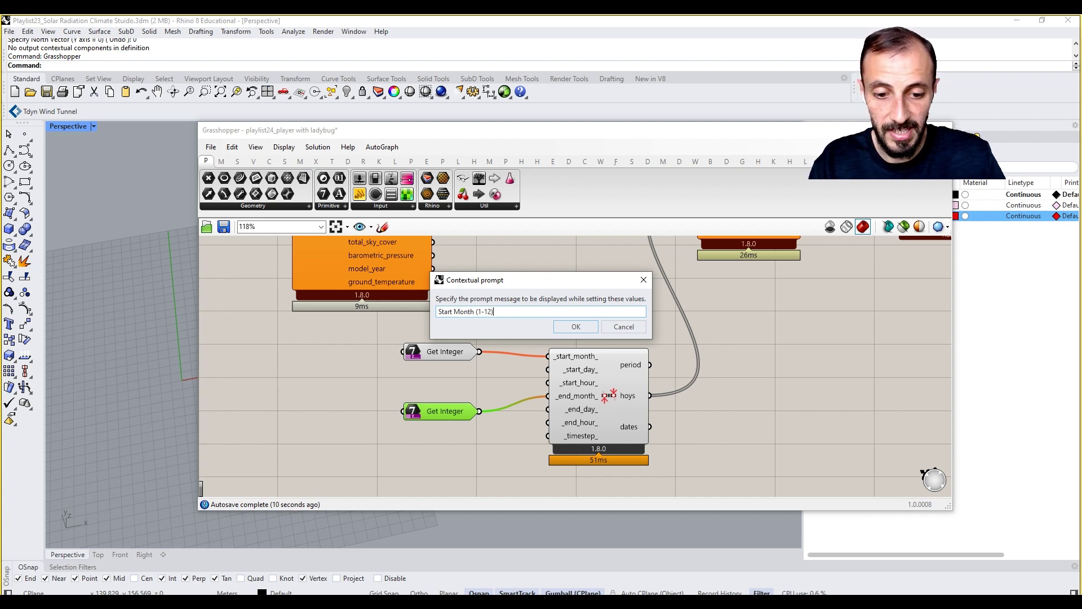
left_click(573, 327)
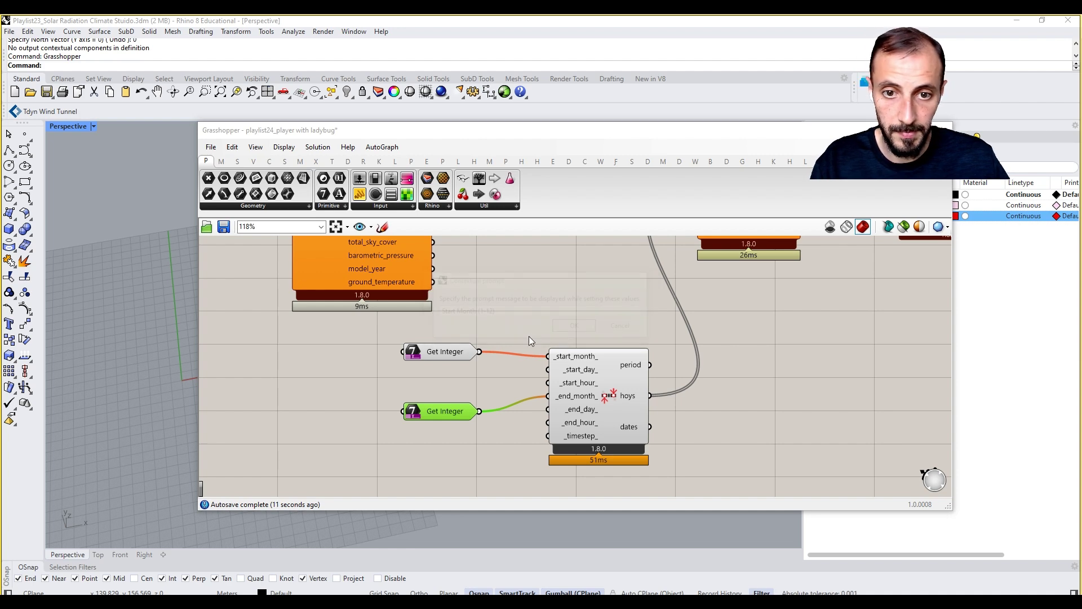
Change the prompt of the end month Get Integer to "End Month(1-12)".
right_click(450, 412)
left_click(486, 435)
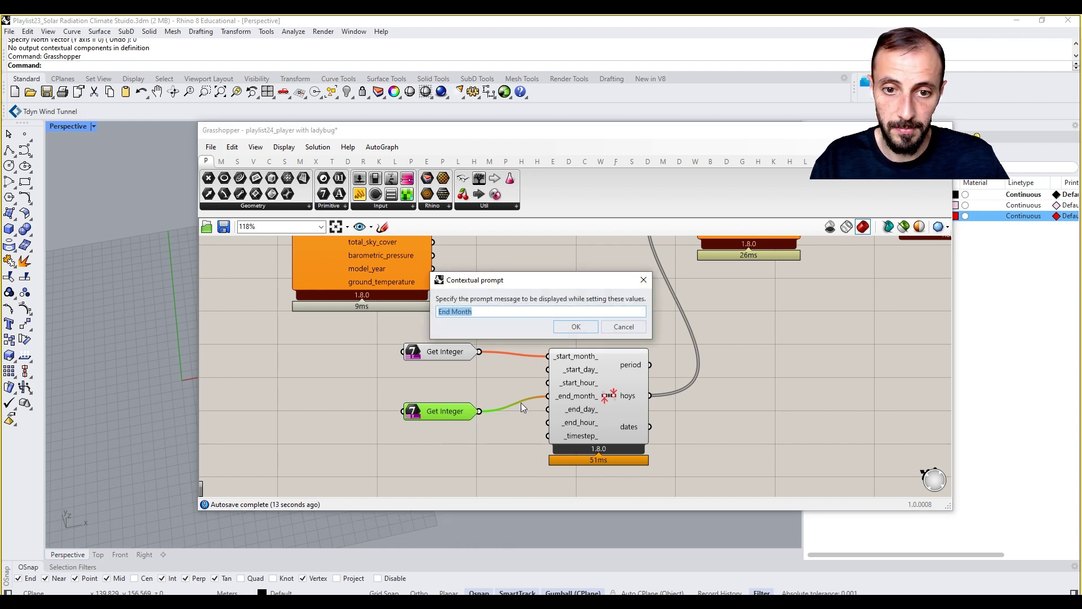
left_click(543, 310)
type("(1-12")
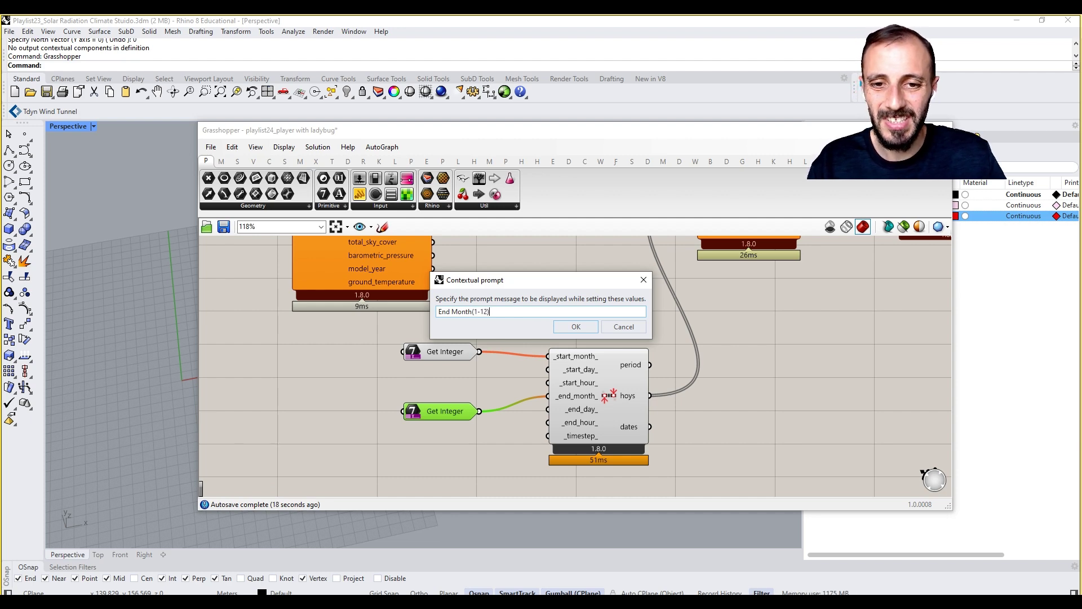
left_click(576, 327)
Duplicate the start month Get Integer and set the copy's prompt to "Start Day (1-31)".
right_click_drag(438, 394, 461, 375)
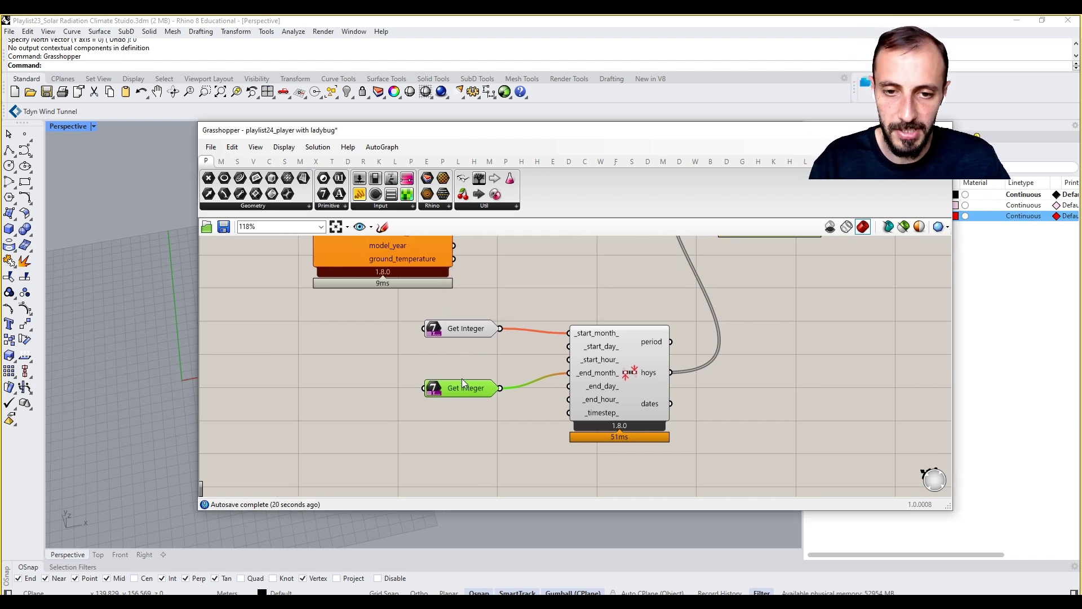
left_click_drag(464, 329, 452, 350)
key("F4")
key("Escape")
right_click(452, 351)
left_click(489, 374)
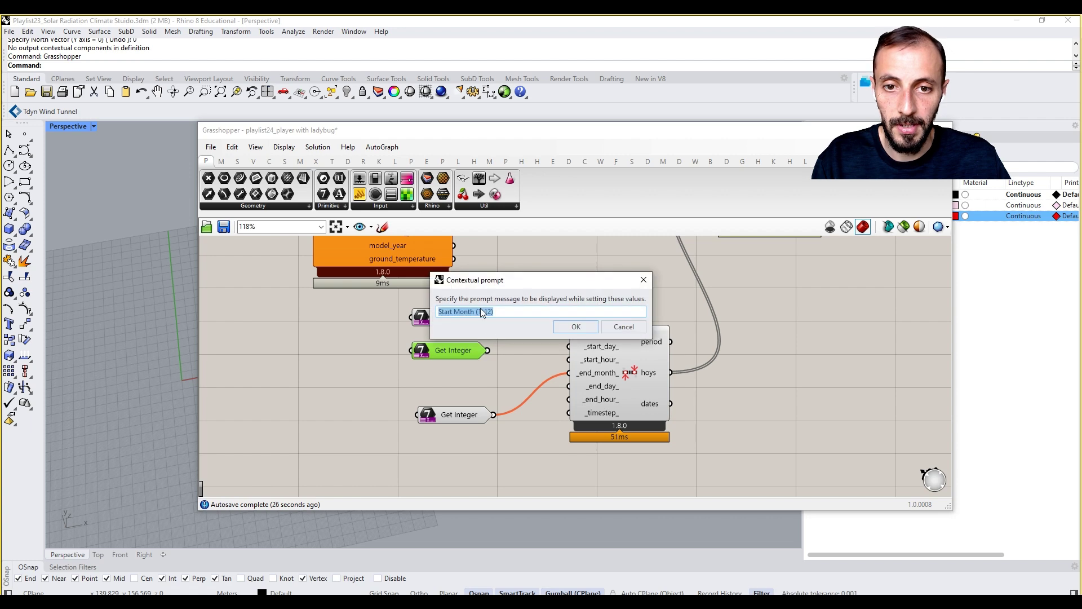
left_click(451, 312)
left_click_drag(474, 312, 455, 312)
type("Day")
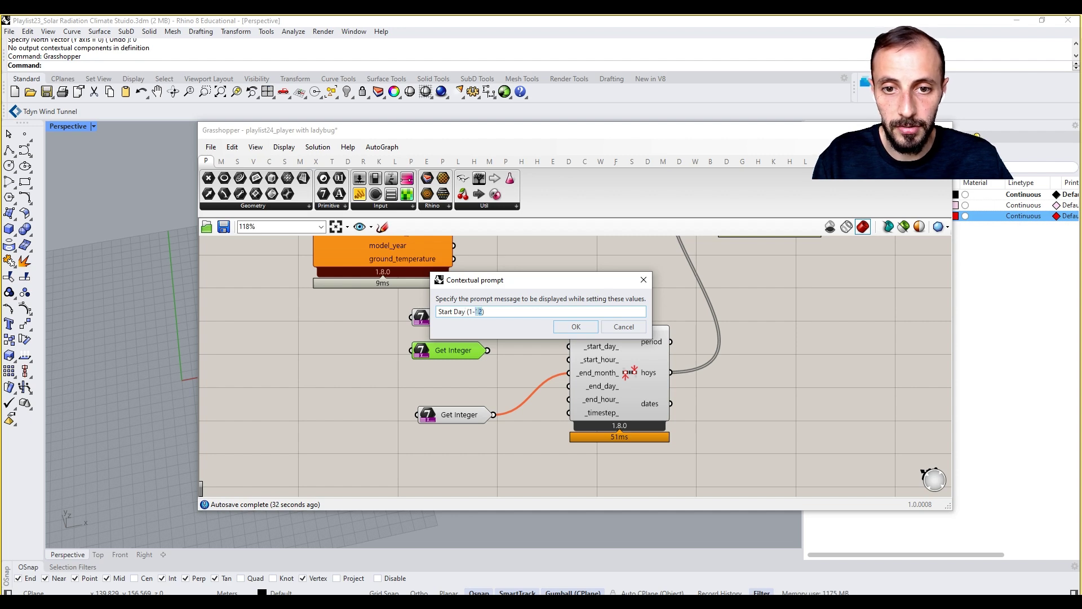
left_click(576, 327)
Duplicate the start day Get Integer and wire the pair to the Analysis Period's _start_day_ and _end_day_ inputs.
left_click_drag(446, 353, 569, 386, "alt")
left_click_drag(550, 345, 569, 346)
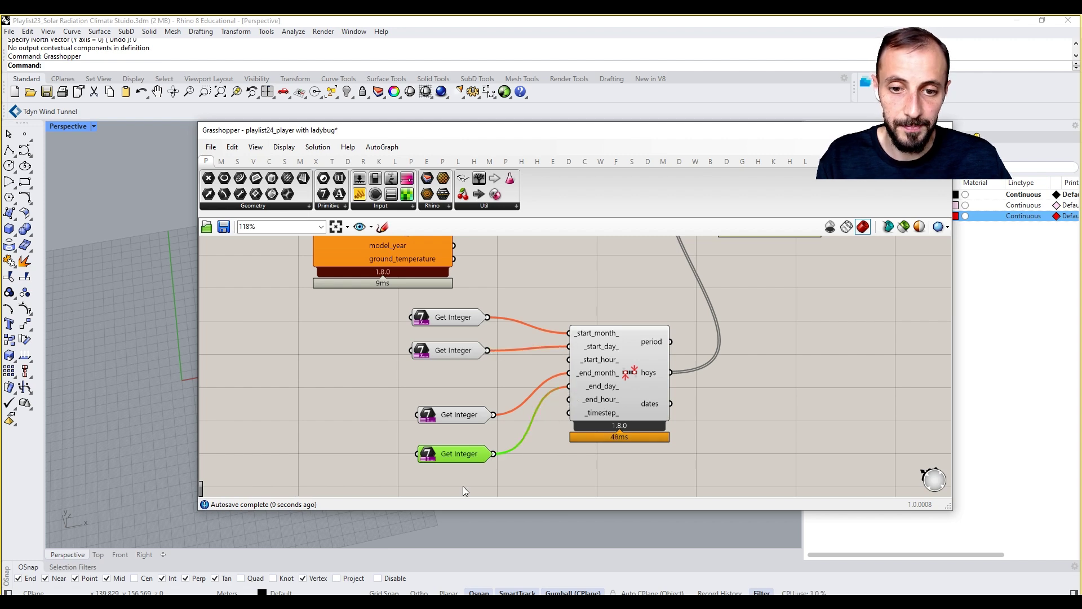
Change the prompt of the Get Integer feeding _end_day_ to "End Day (1-31)".
right_click(454, 457)
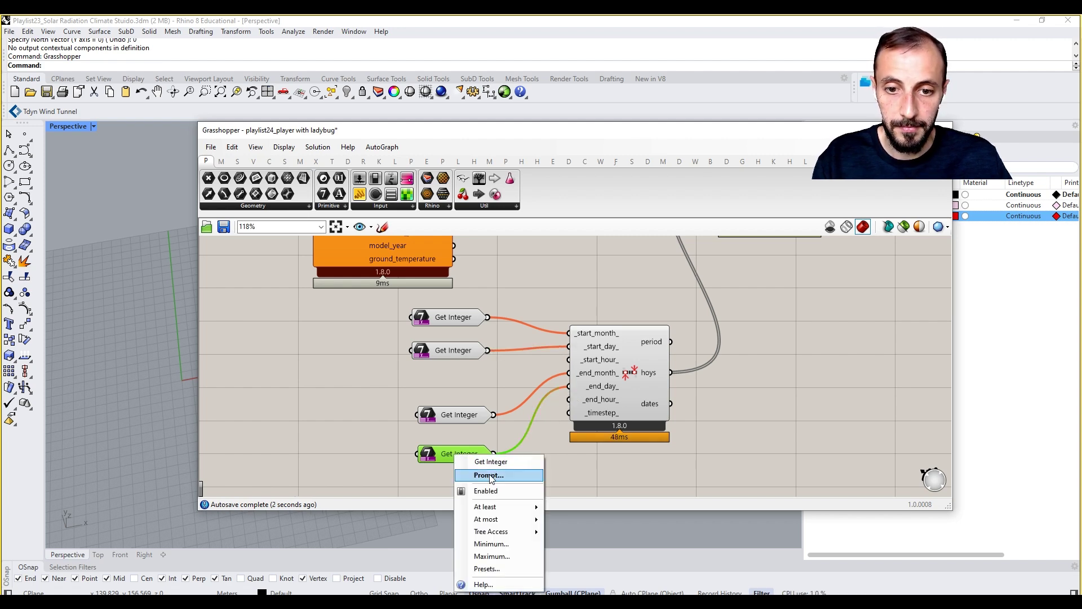
left_click(467, 474)
left_click(449, 310)
left_click_drag(452, 310, 427, 317)
type("End Day (1-31")
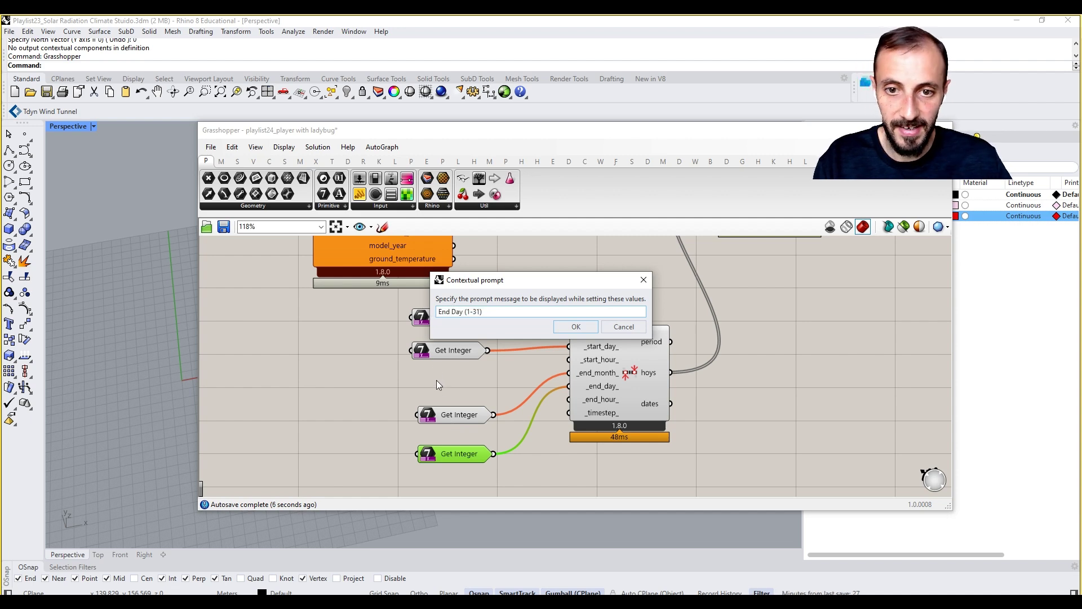
left_click(576, 326)
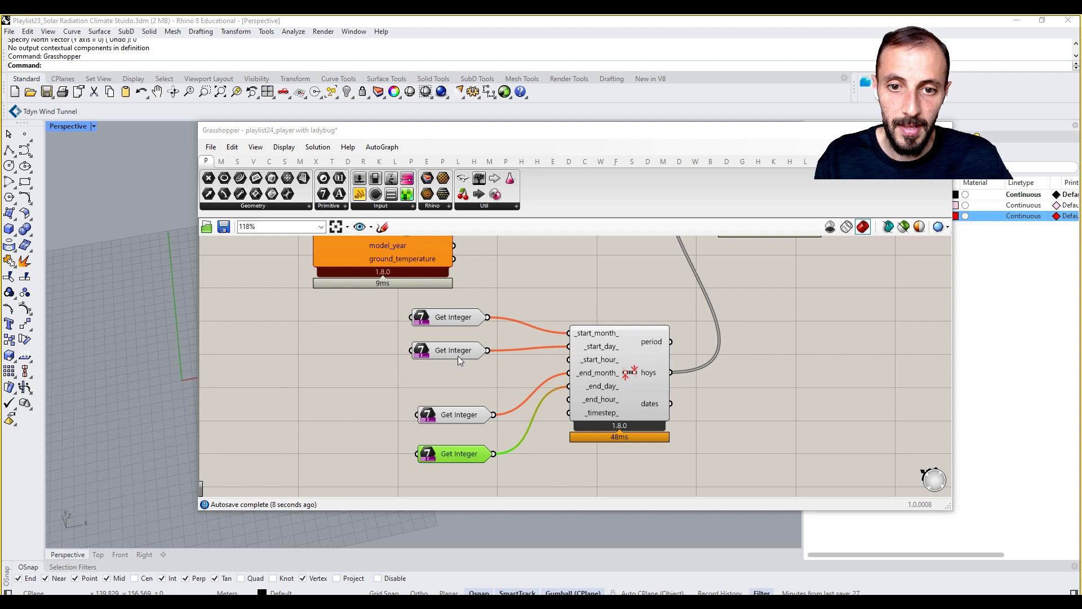
Duplicate the start day Get Integer and set the copy's prompt to "Start Hour (0-23)".
left_click(458, 354)
left_click_drag(457, 354, 456, 372, "alt")
right_click(455, 372)
left_click(486, 394)
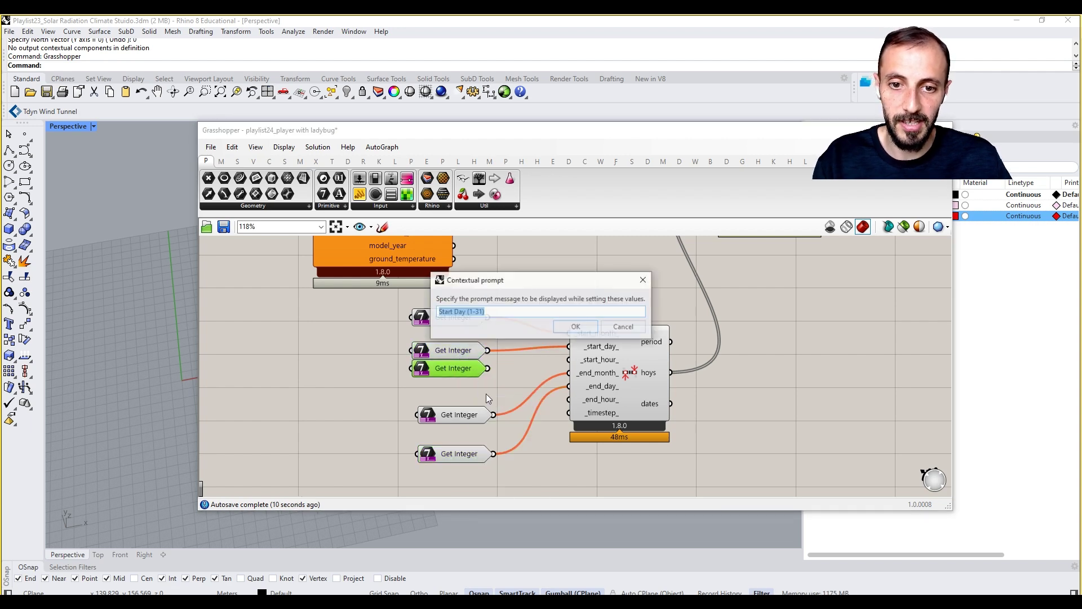
double_click(461, 311)
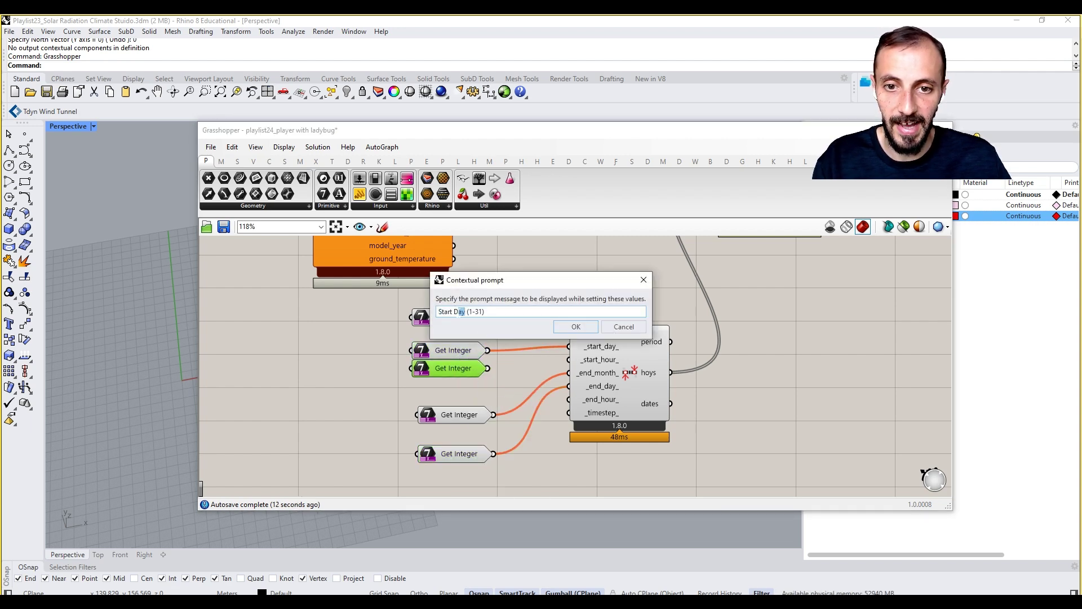
type("Hour")
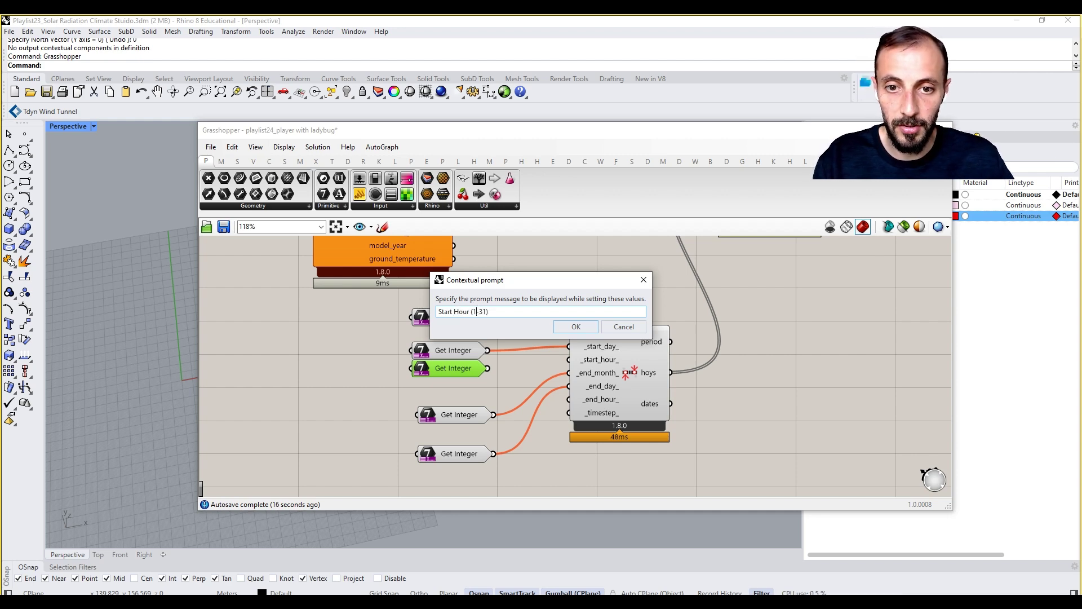
double_click(483, 311)
type("23")
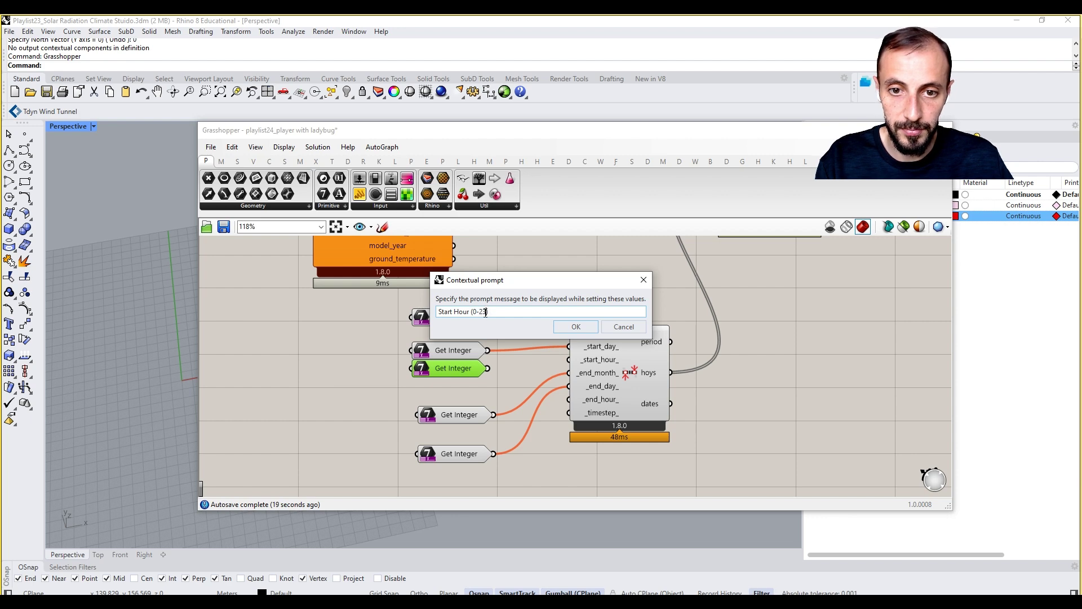
left_click(582, 328)
Duplicate the start hour Get Integer and wire the pair to the Analysis Period's _start_hour_ and _end_hour_ inputs.
left_click(472, 486)
left_click_drag(498, 484, 568, 399)
left_click_drag(488, 368, 568, 359)
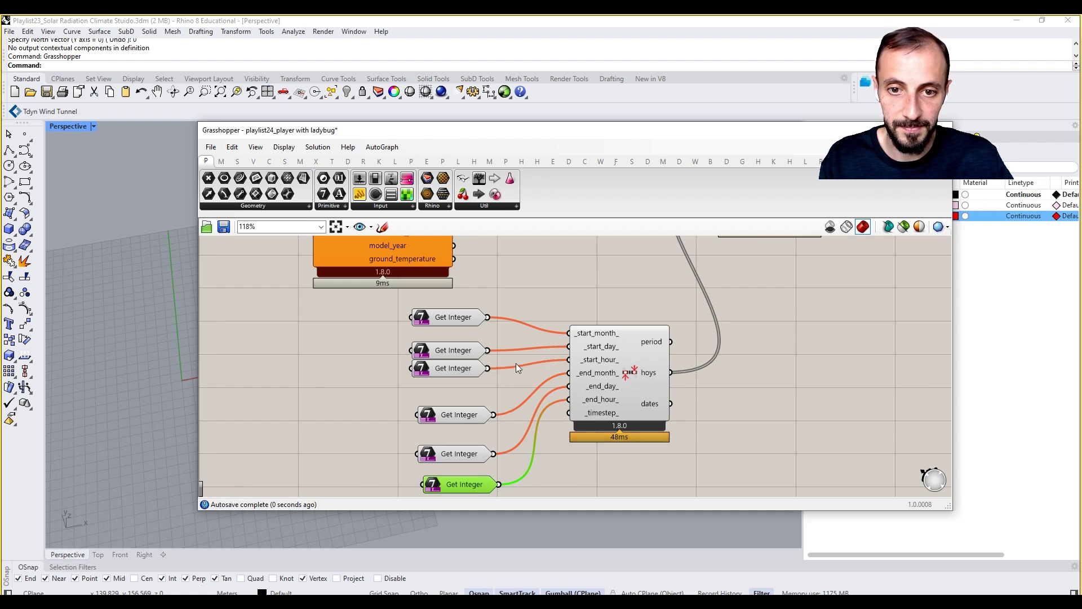
Arrange the six Get Integer components in a compact column beside the Analysis Period in the order of its inputs.
left_click_drag(462, 319, 458, 324)
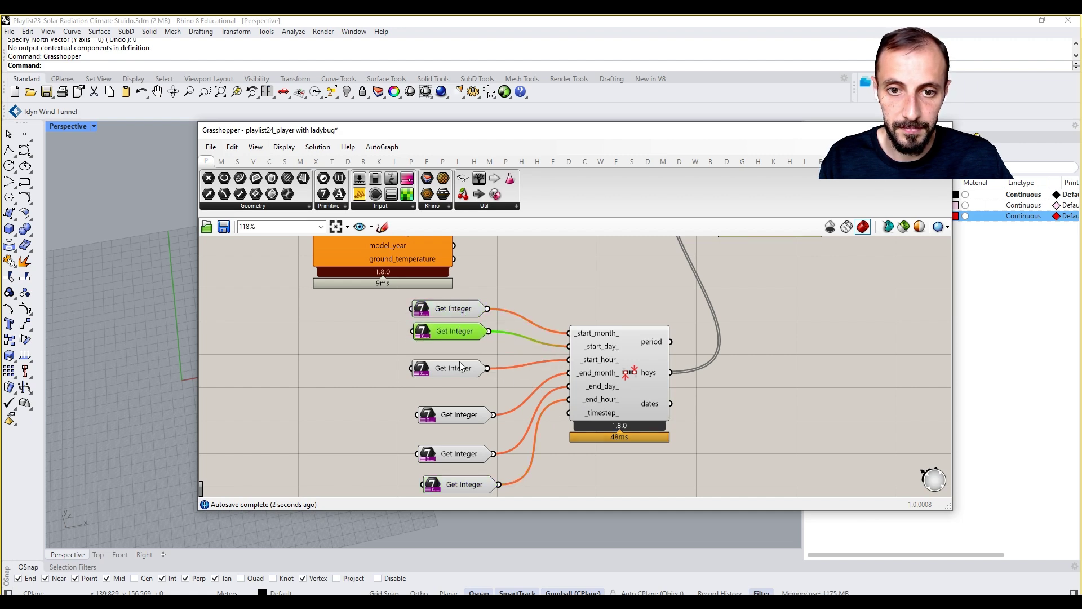
left_click_drag(460, 371, 460, 355)
left_click_drag(460, 417, 460, 387)
left_click_drag(463, 458, 462, 410)
left_click_drag(464, 485, 456, 432)
Change the prompt of the Get Integer feeding _end_hour_ to "End Hour (0-23)".
right_click(456, 432)
left_click(486, 453)
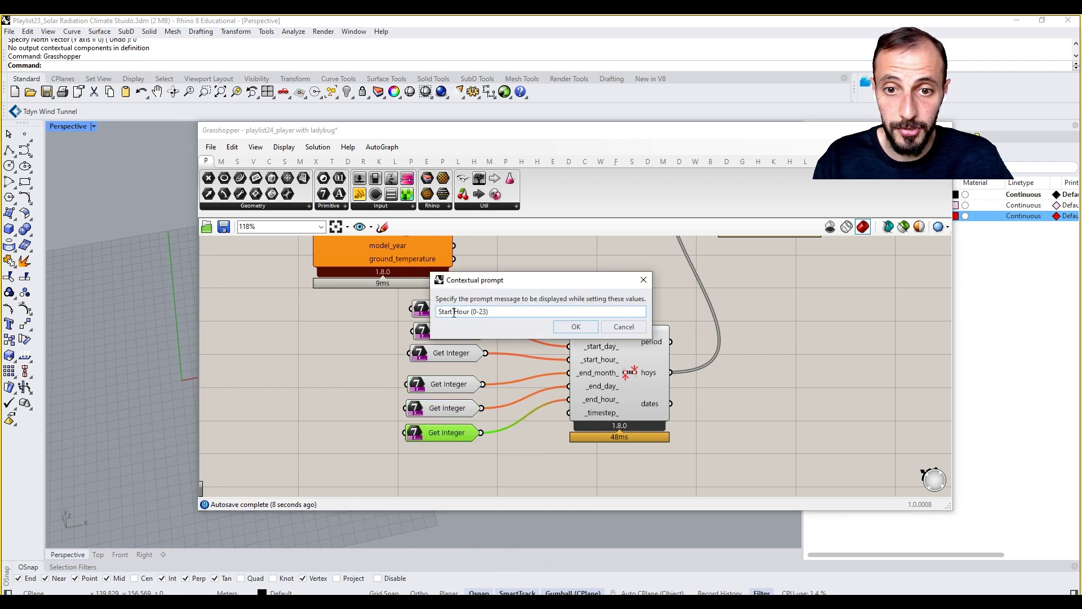
left_click_drag(453, 313, 424, 323)
type("End")
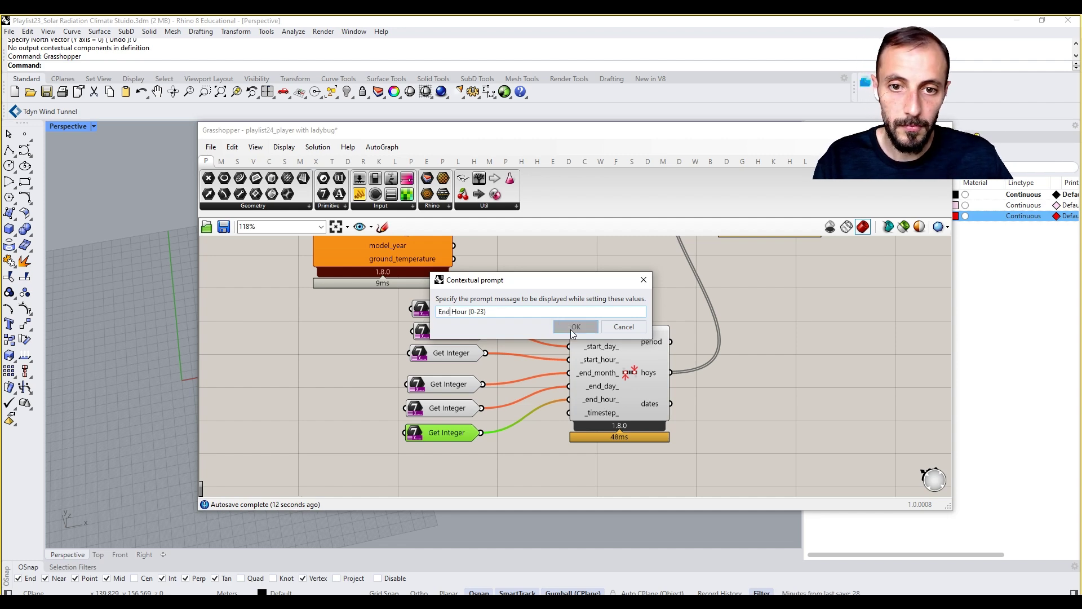
left_click(574, 330)
Save the definition and run "playlist24_player with ladybug.gh" in Grasshopper Player.
scroll(613, 324, "down", 4)
right_click_drag(613, 324, 600, 343)
right_click_drag(652, 306, 615, 370)
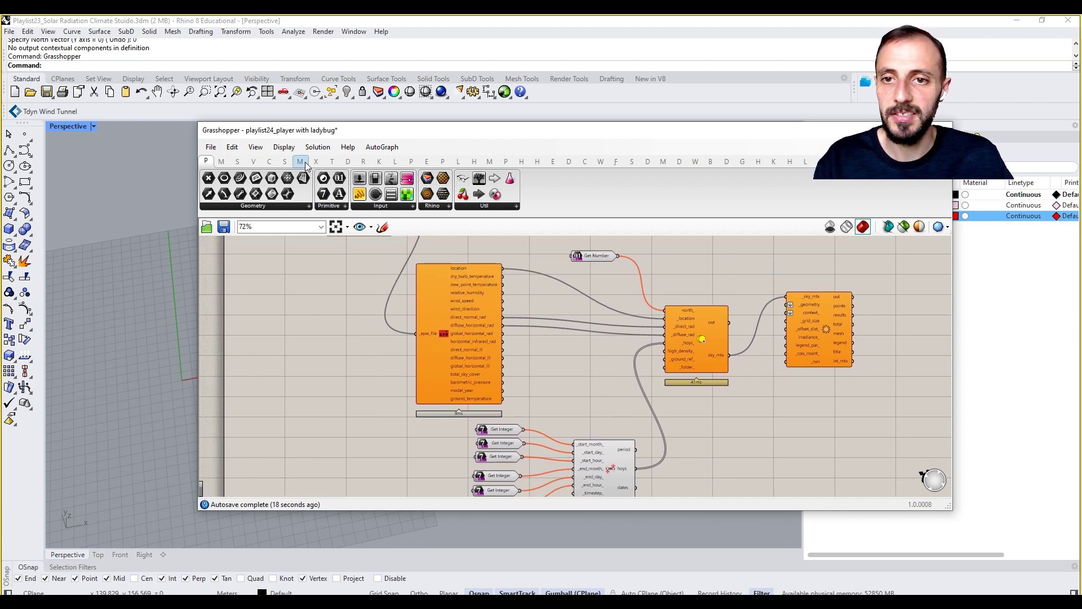
key("ctrl+s")
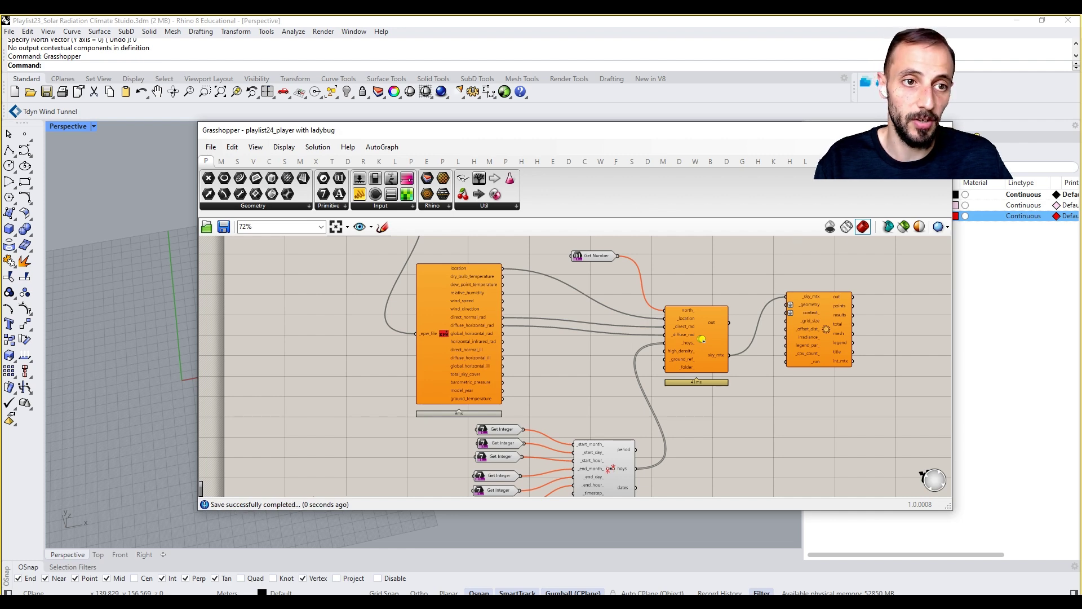
left_click(511, 97)
left_click(524, 115)
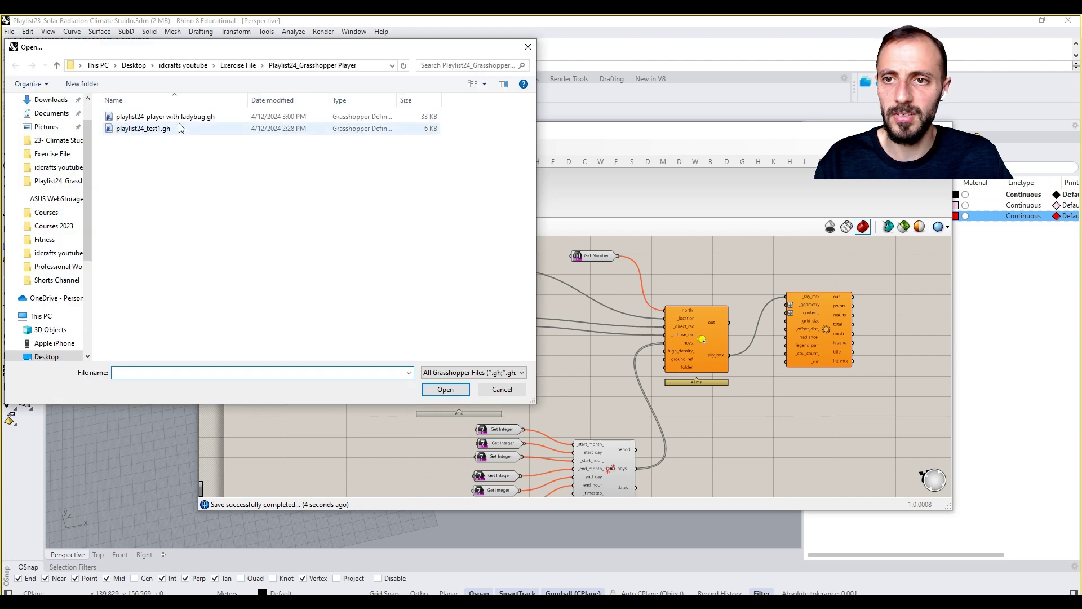
left_click(178, 117)
double_click(178, 116)
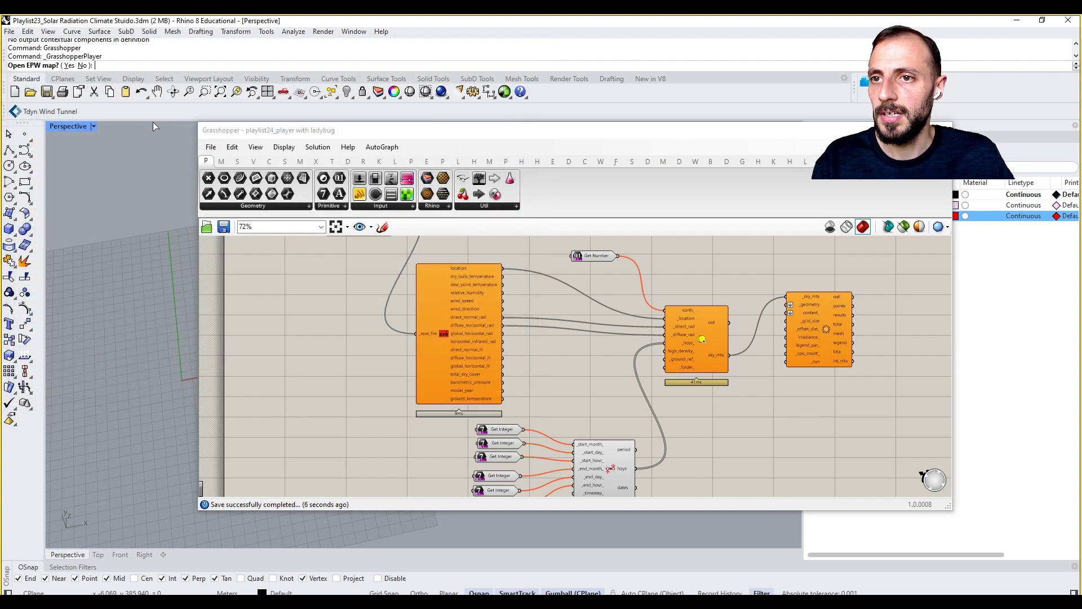
Answer No to opening the EPW map and paste the climate.onebuilding.org URL of USA_MA_Boston-Logan.Intl.AP.725090_US.Normals.2006-2020.zip as the weather data.
left_click(83, 65)
right_click_drag(336, 307, 507, 413)
right_click_drag(424, 345, 502, 391)
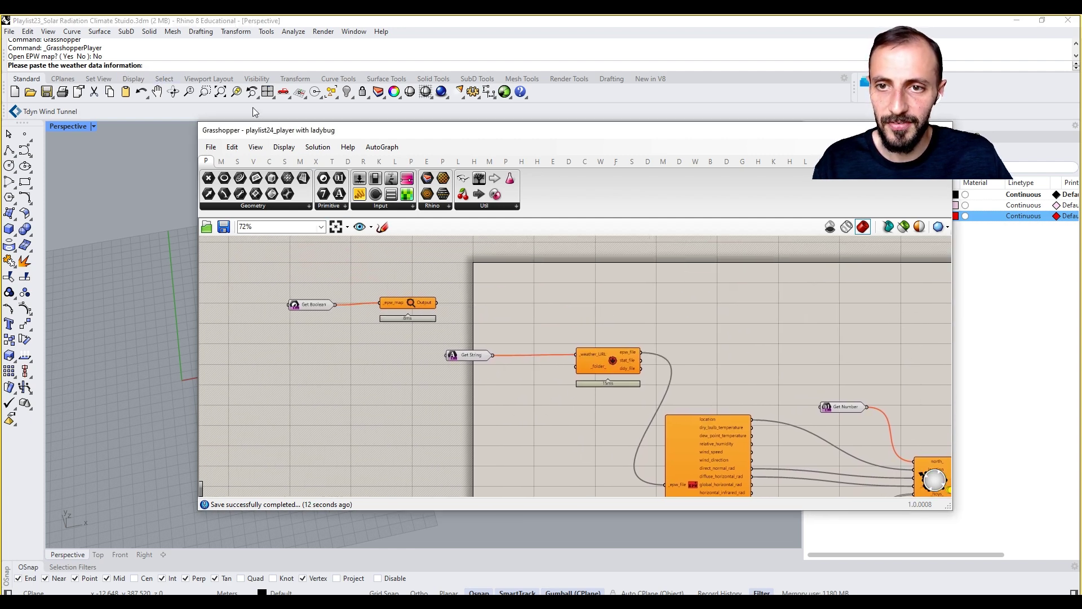
left_click(209, 64)
type("https://climate.onebuilding.org/WMO_Region_4_North_and_Central_America/USA_United_States_of_America/MA_Massachusetts/USA_MA_Boston-Logan.Intl.AP.725090_US.Normals.2006-2020.zip")
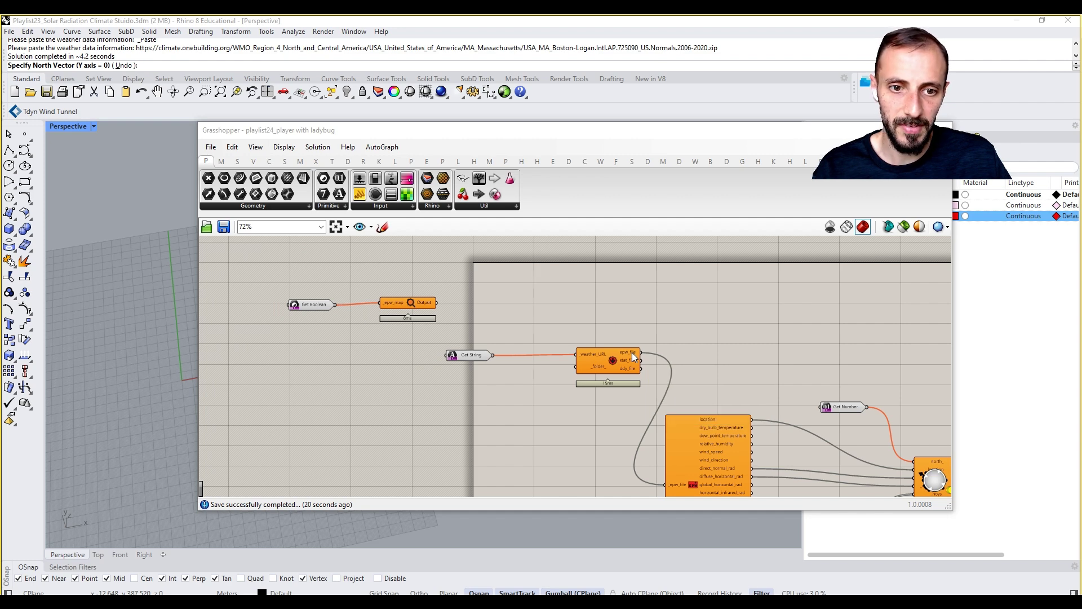
Enter 0 for the north vector in the running player definition.
right_click_drag(699, 349, 621, 319)
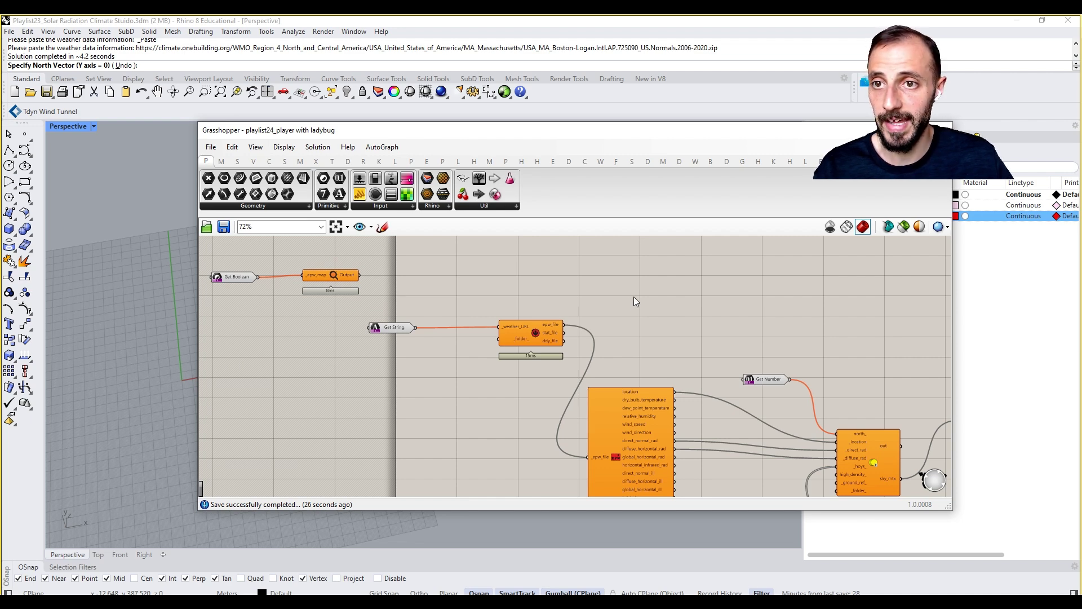
left_click(216, 65)
type("0")
key("Return")
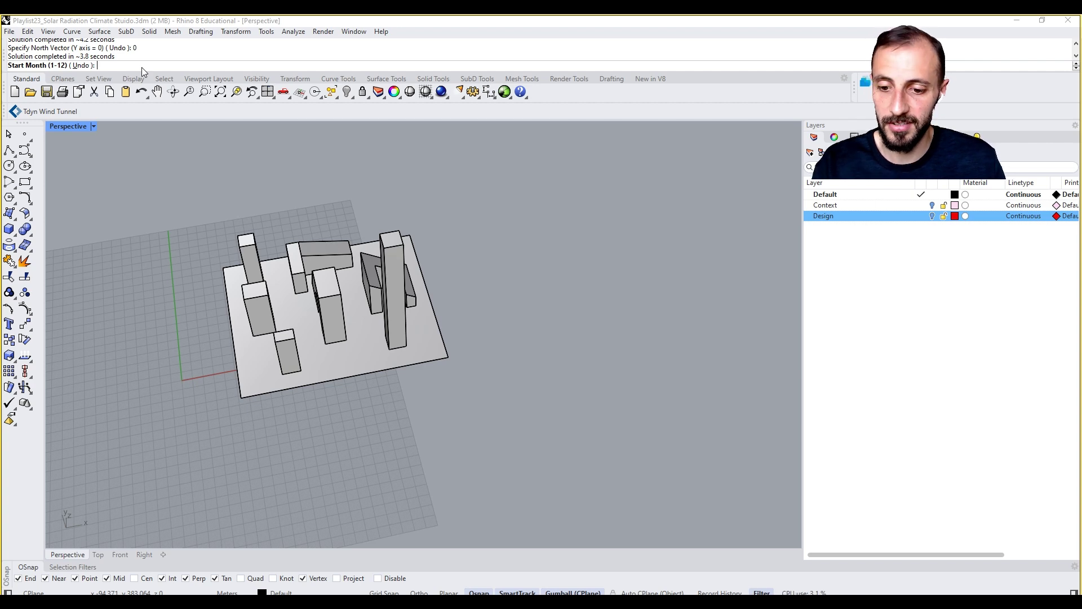
Enter the start of the analysis period as month 1, day 1, hour 6.
key("Return")
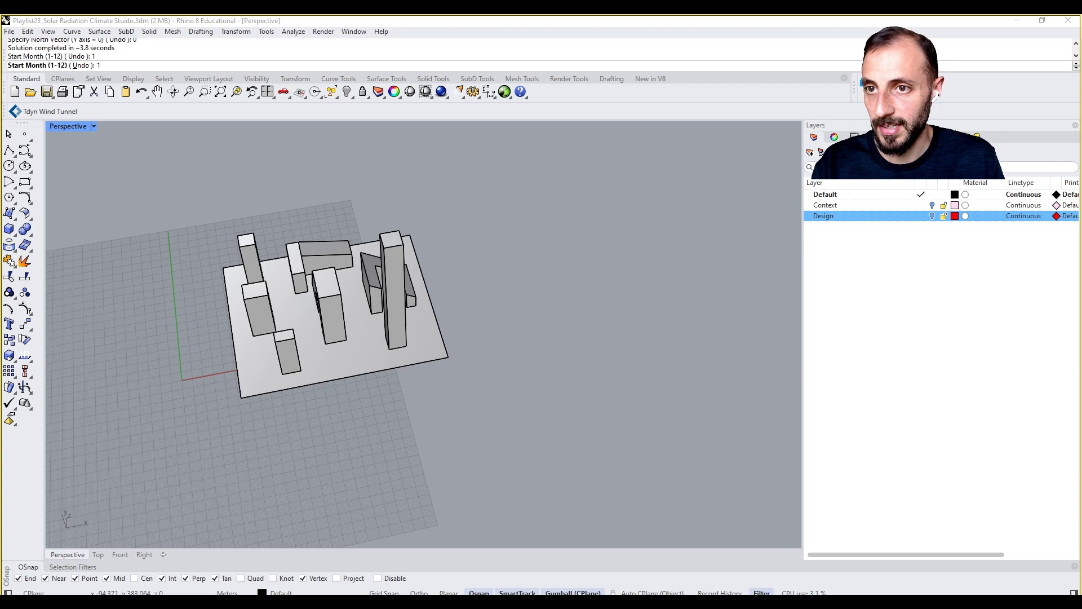
type("1")
key("Return")
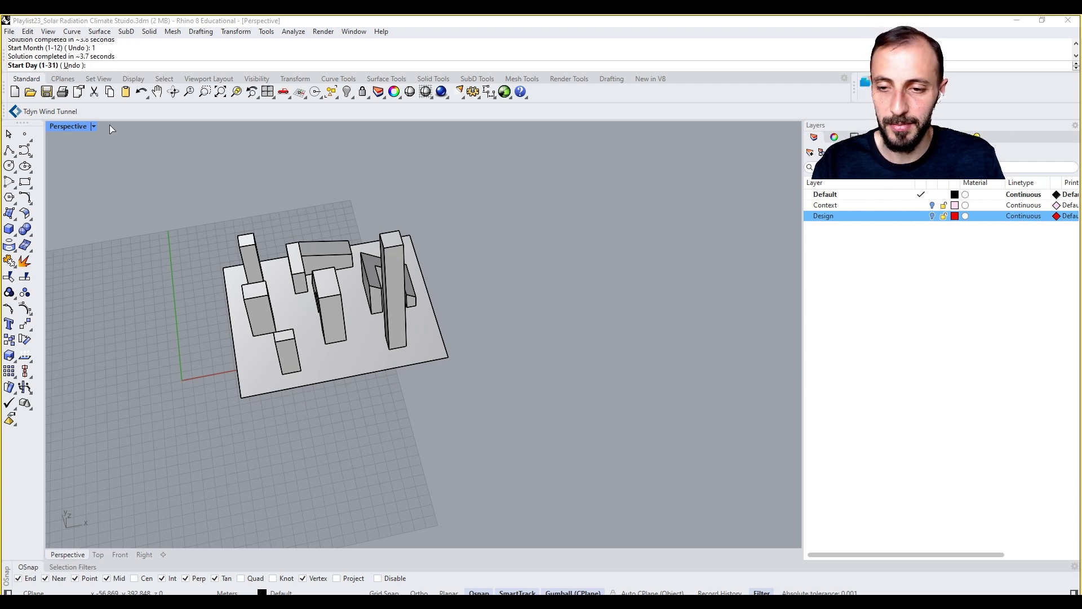
type("1")
key("Return")
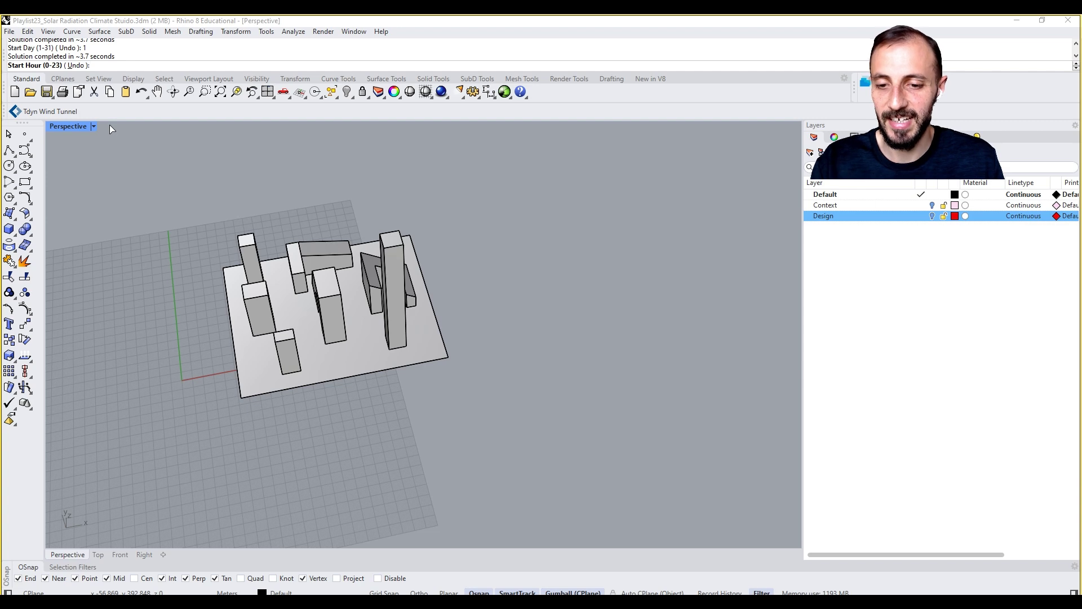
type("6")
key("Return")
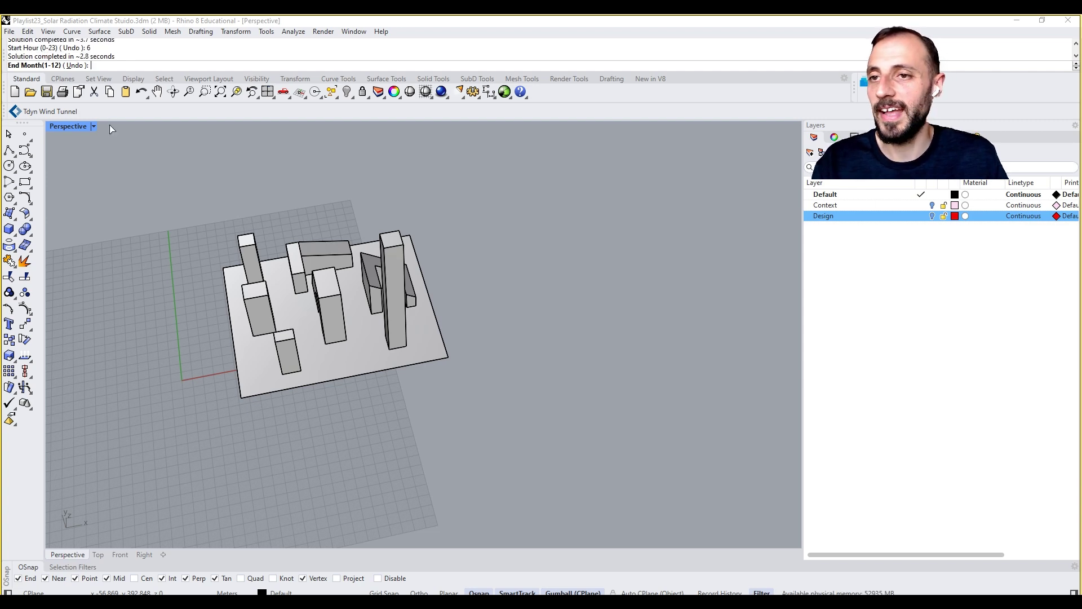
Enter the end of the analysis period as month 12, day 31, hour 22.
type("12")
key("Return")
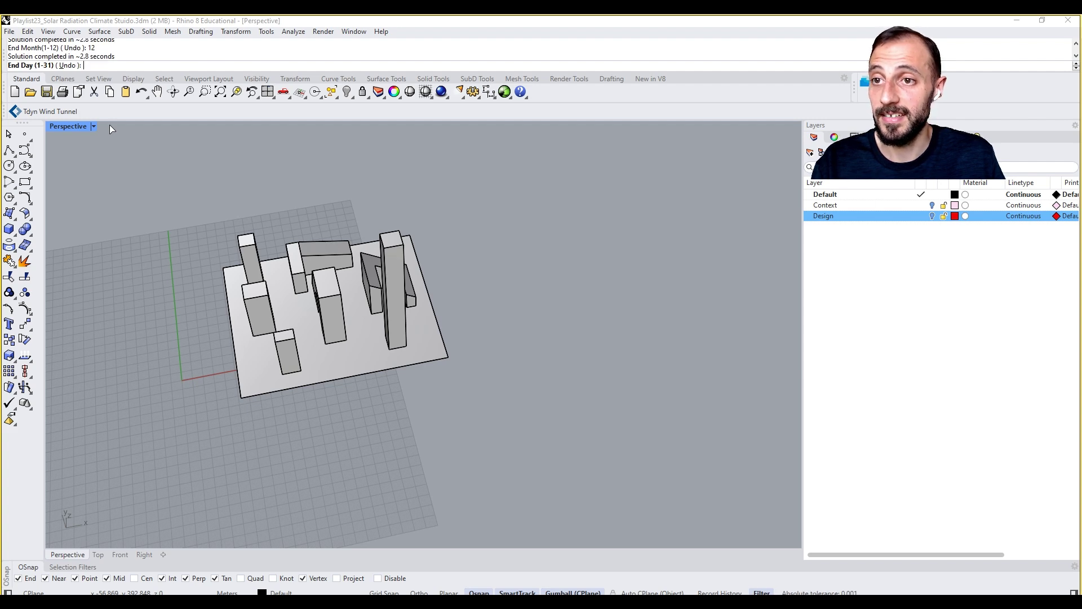
type("31")
key("Return")
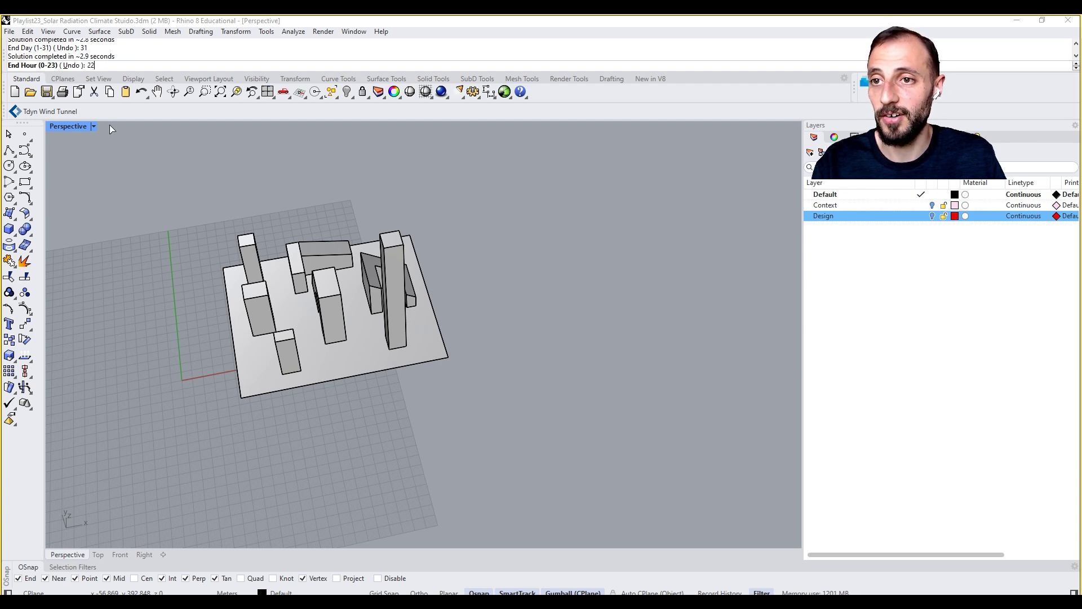
key("Return")
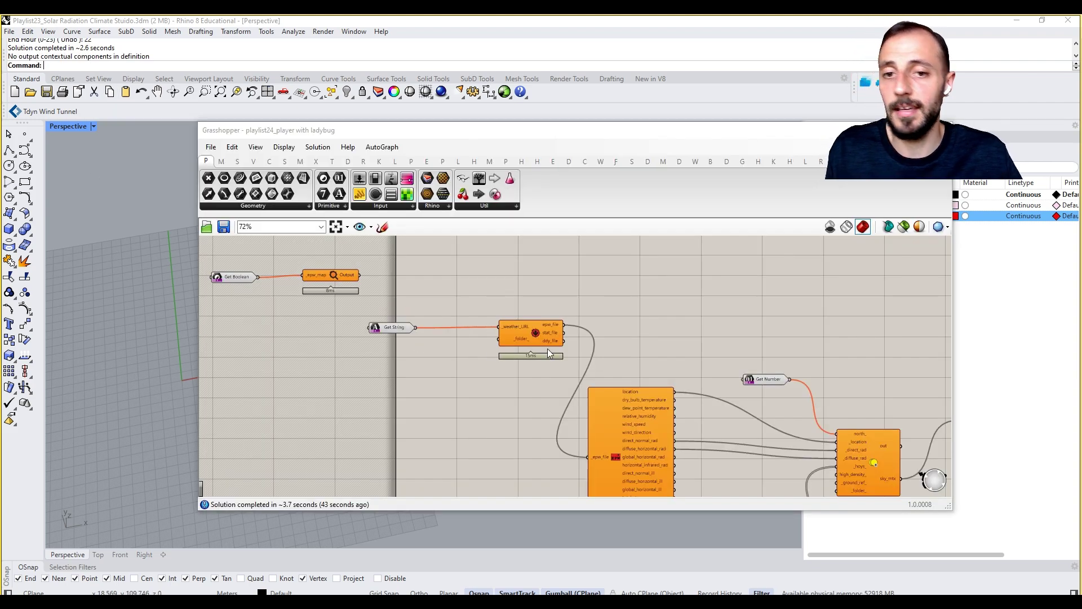
Reposition the Grasshopper window over the Perspective viewport so that it leaves the Rhino layer list uncovered.
scroll(491, 346, "down", 5)
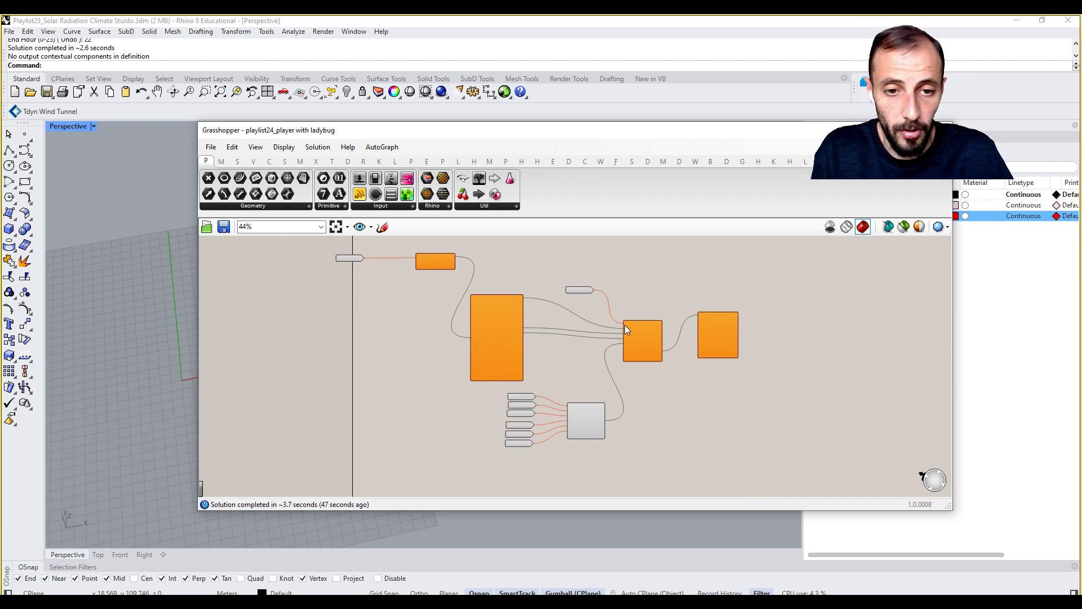
scroll(624, 332, "up", 5)
right_click_drag(751, 349, 748, 365)
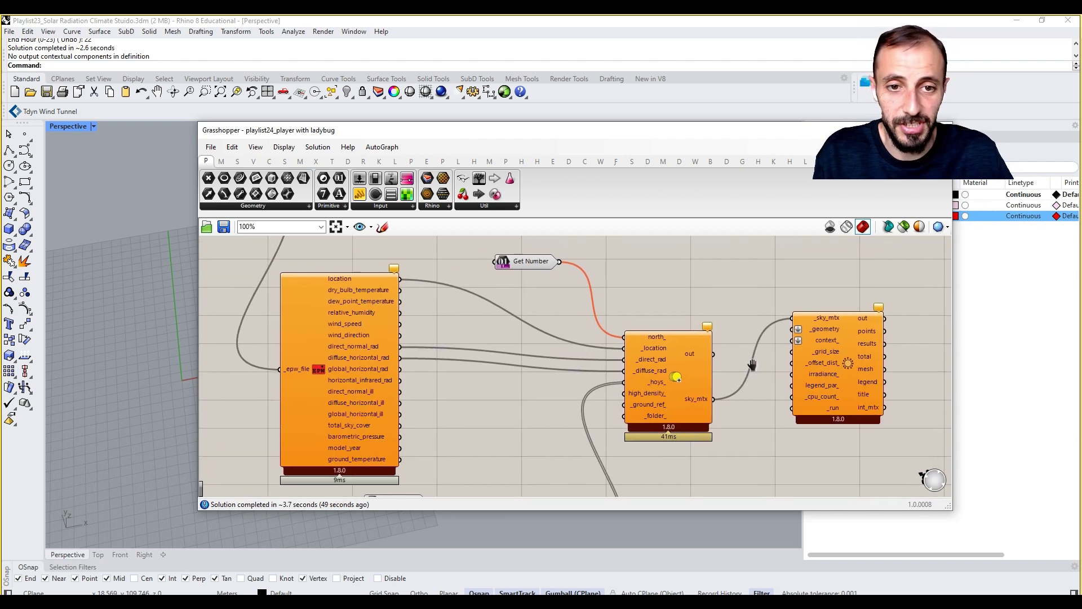
left_click_drag(492, 128, 769, 112)
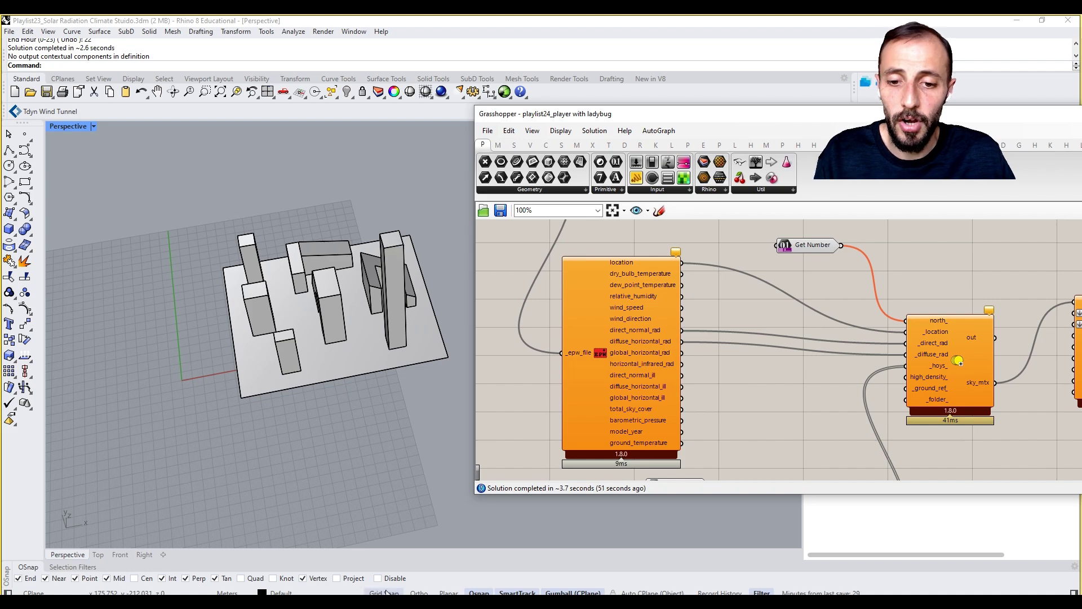
left_click_drag(630, 116, 200, 73)
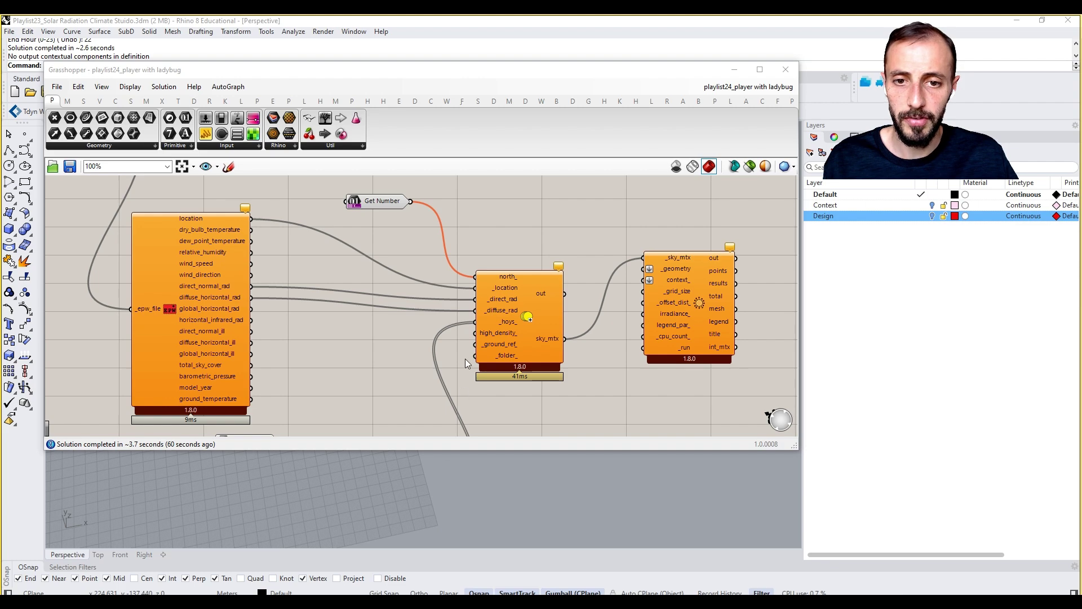
scroll(499, 314, "down", 3)
scroll(499, 314, "up", 3)
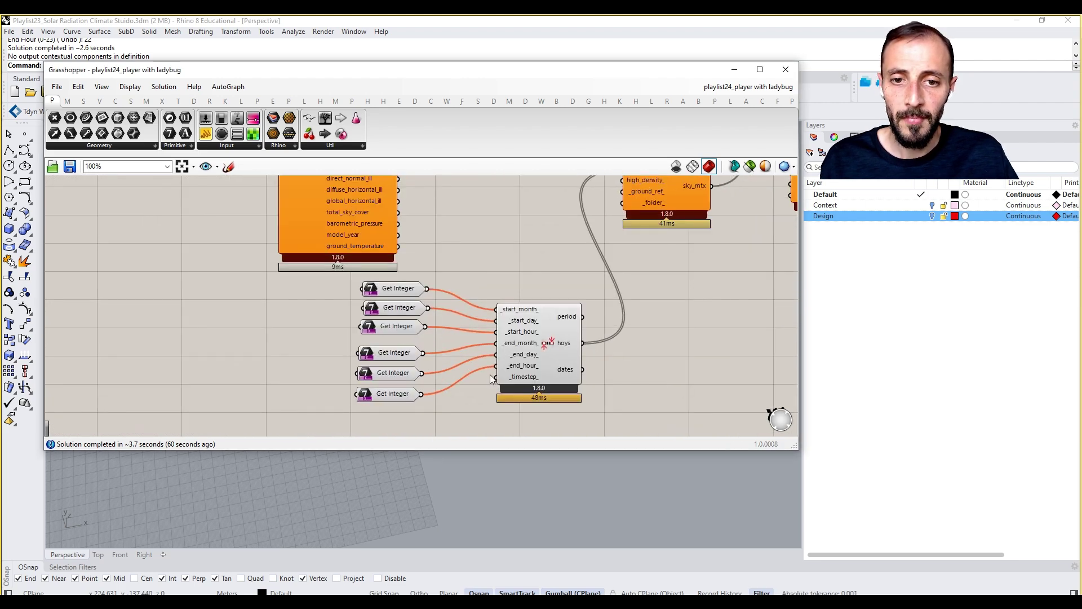